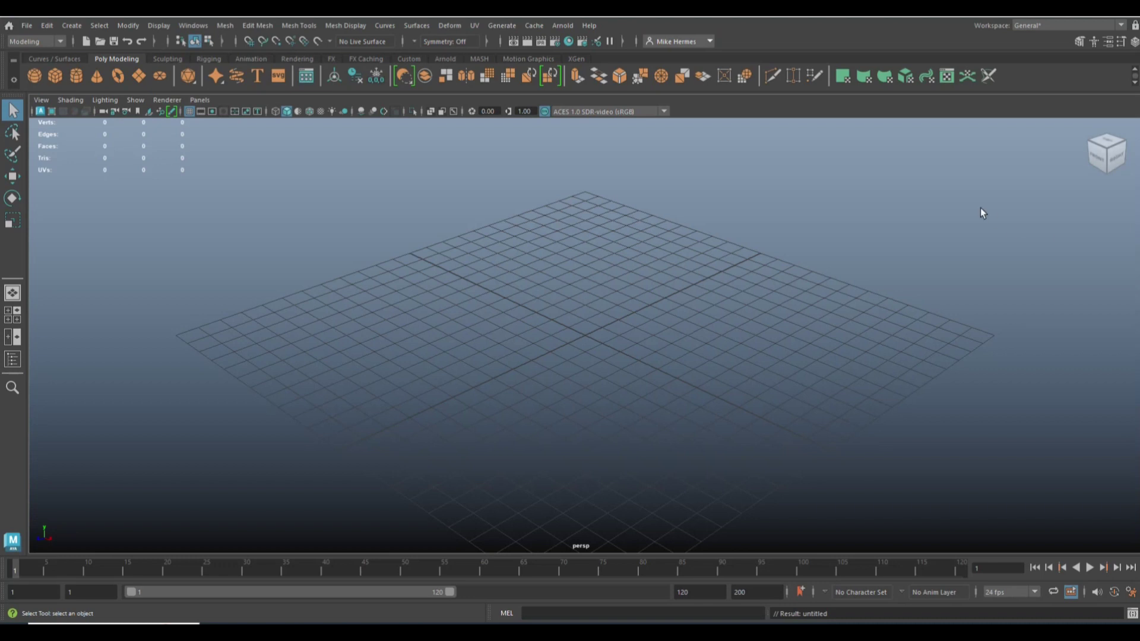
# - Create polyCube1 at the origin with Subdivisions Width, Height and Depth of 10 (600 faces)
pyautogui.click(55, 76)
pyautogui.hotkey('ctrl', 'a')
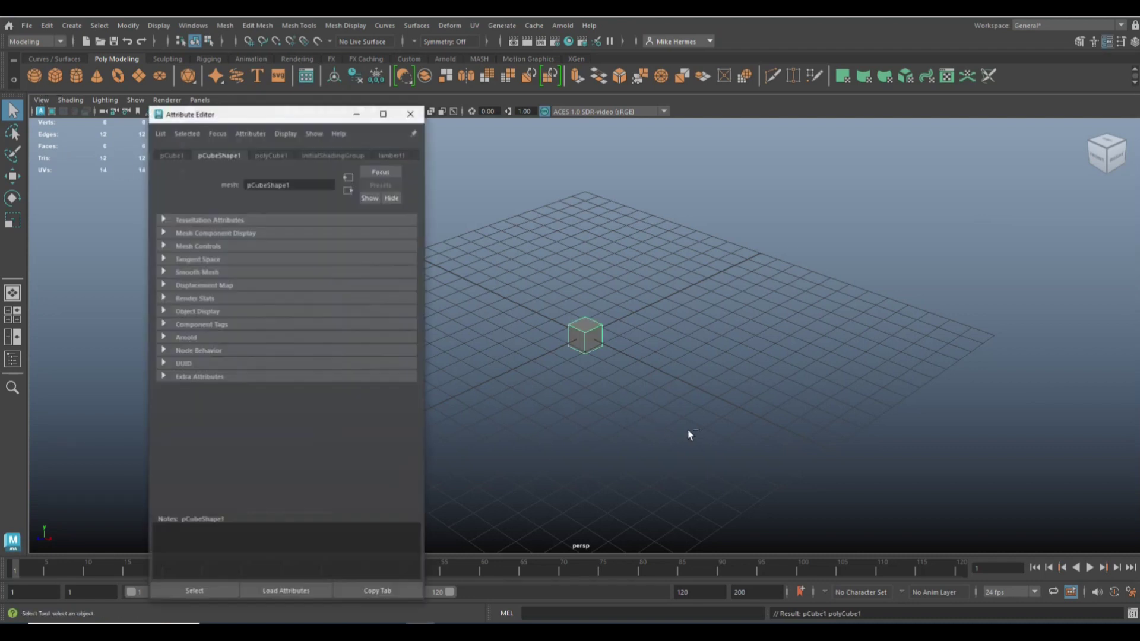
pyautogui.click(272, 156)
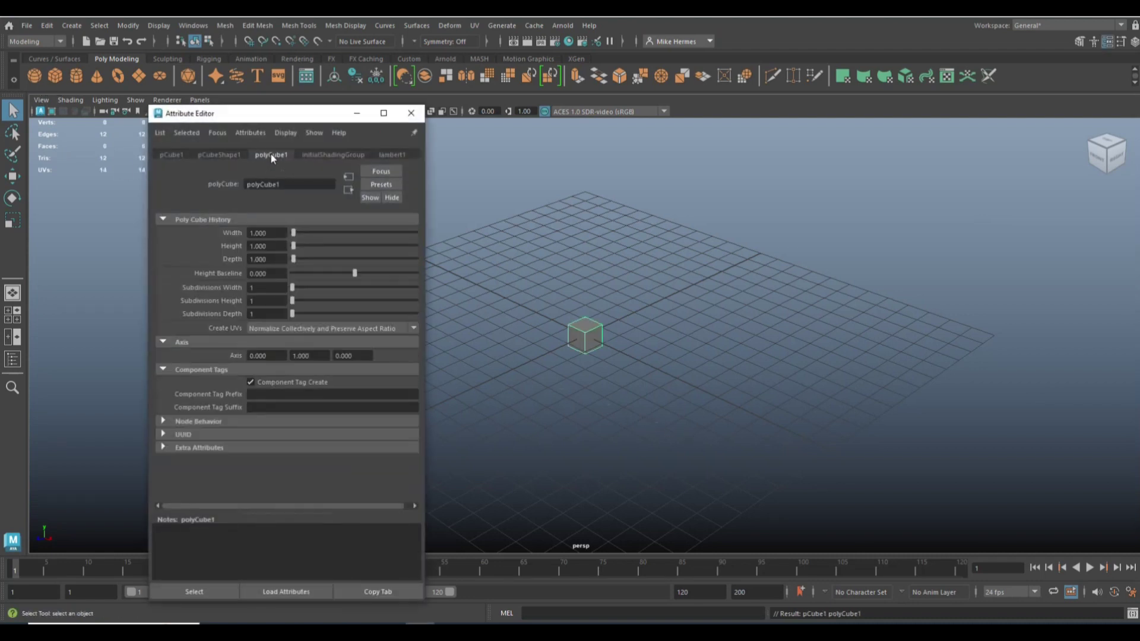
pyautogui.moveTo(264, 288); pyautogui.dragTo(240, 287)
pyautogui.write('10')
pyautogui.press('Tab')
pyautogui.write('10')
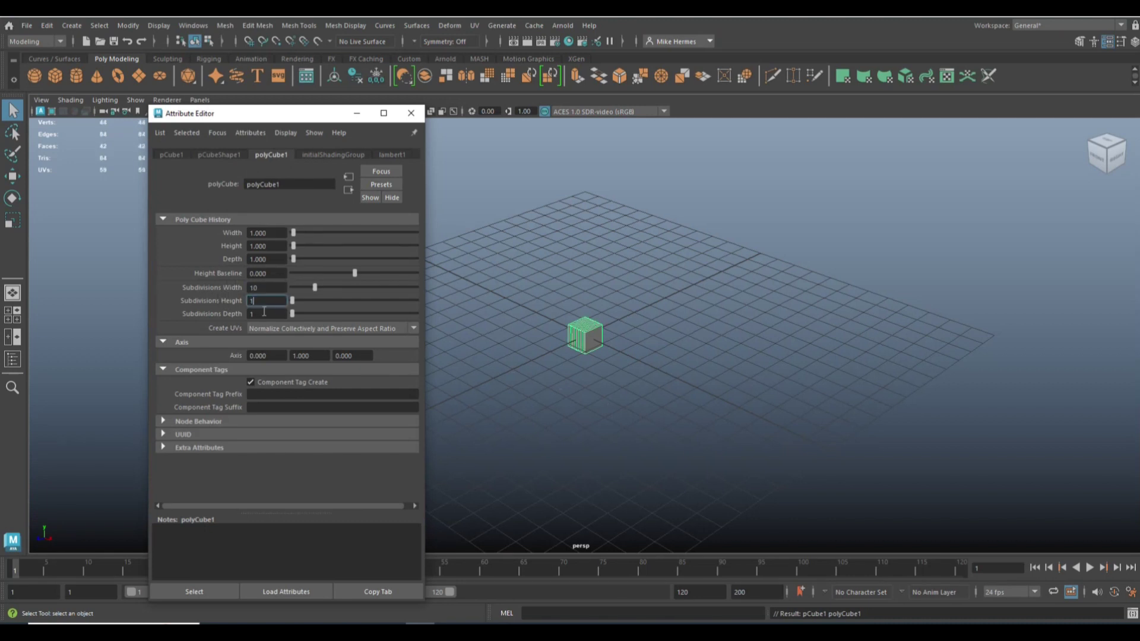
pyautogui.press('Tab')
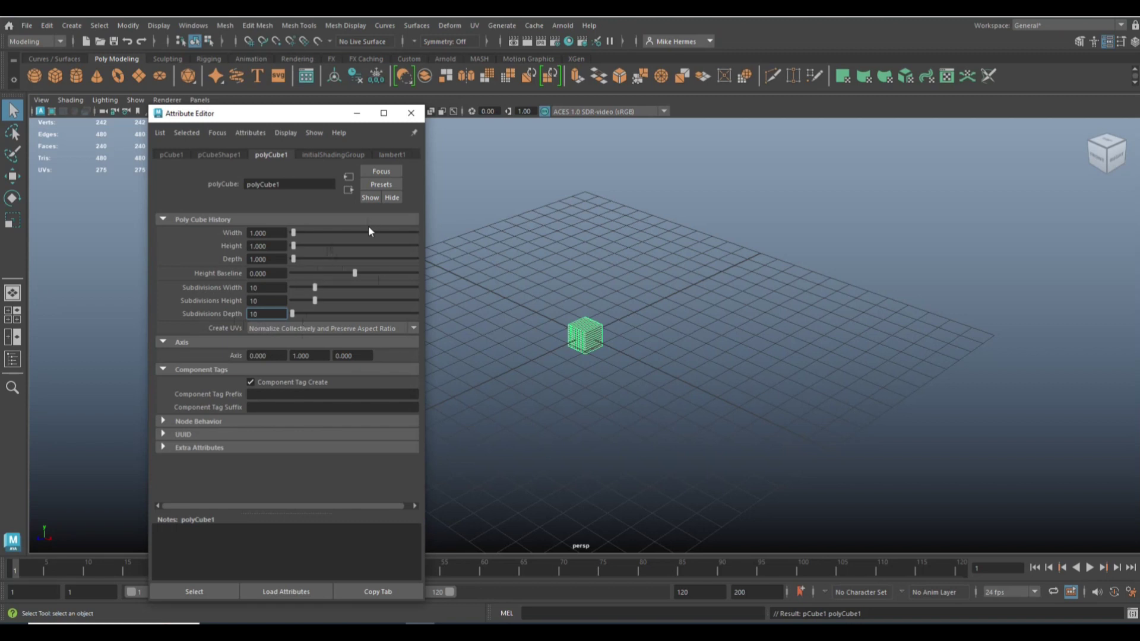
pyautogui.press('Return')
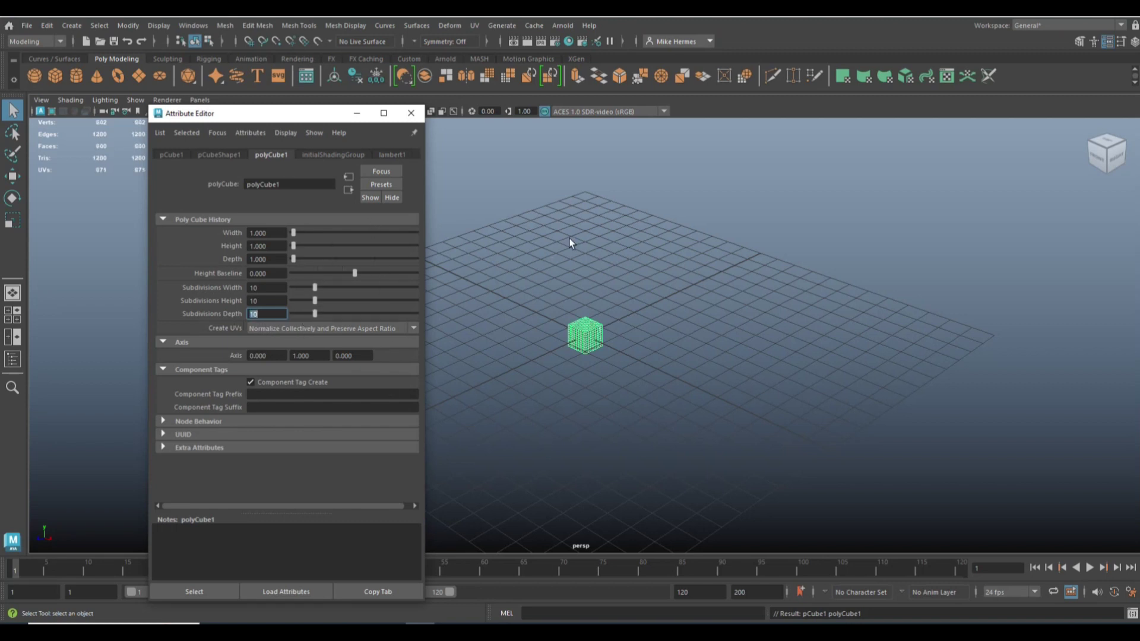
pyautogui.click(411, 112)
pyautogui.scroll(5, 590, 375)
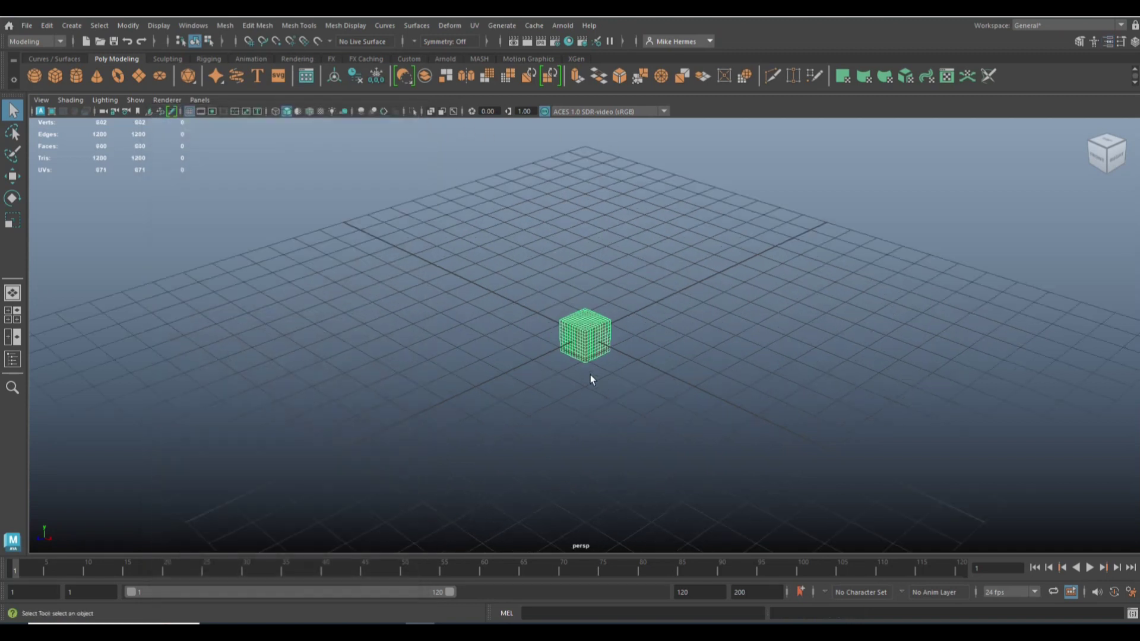
# - Create a second polygon cube, pCube2, and slide it toward the camera
pyautogui.scroll(4, 605, 384)
pyautogui.scroll(1, 604, 383)
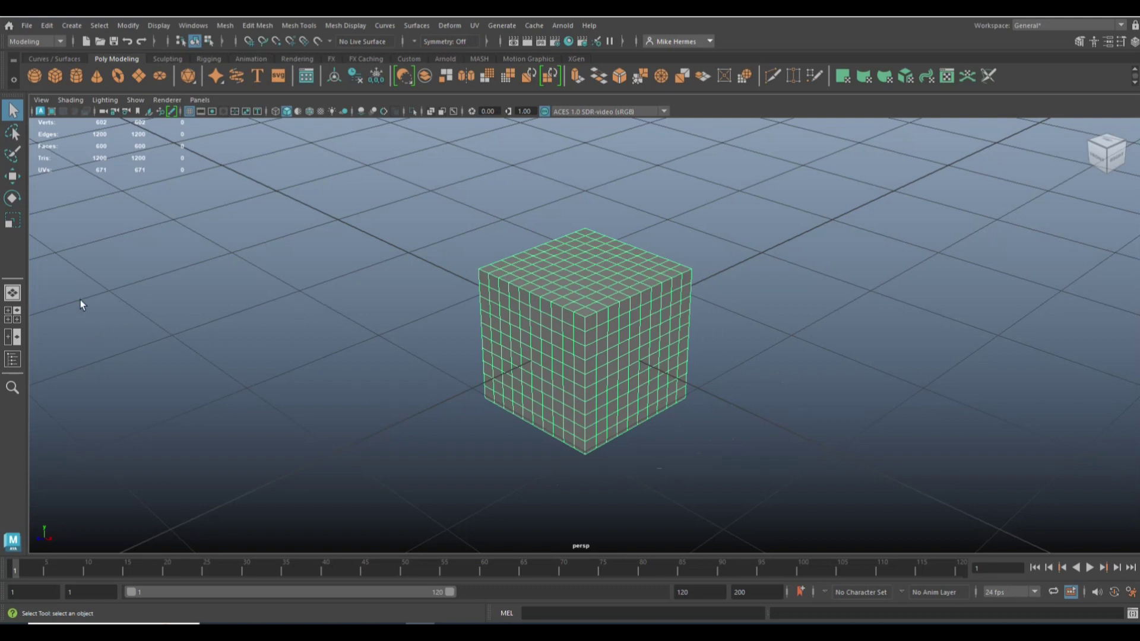
pyautogui.click(53, 78)
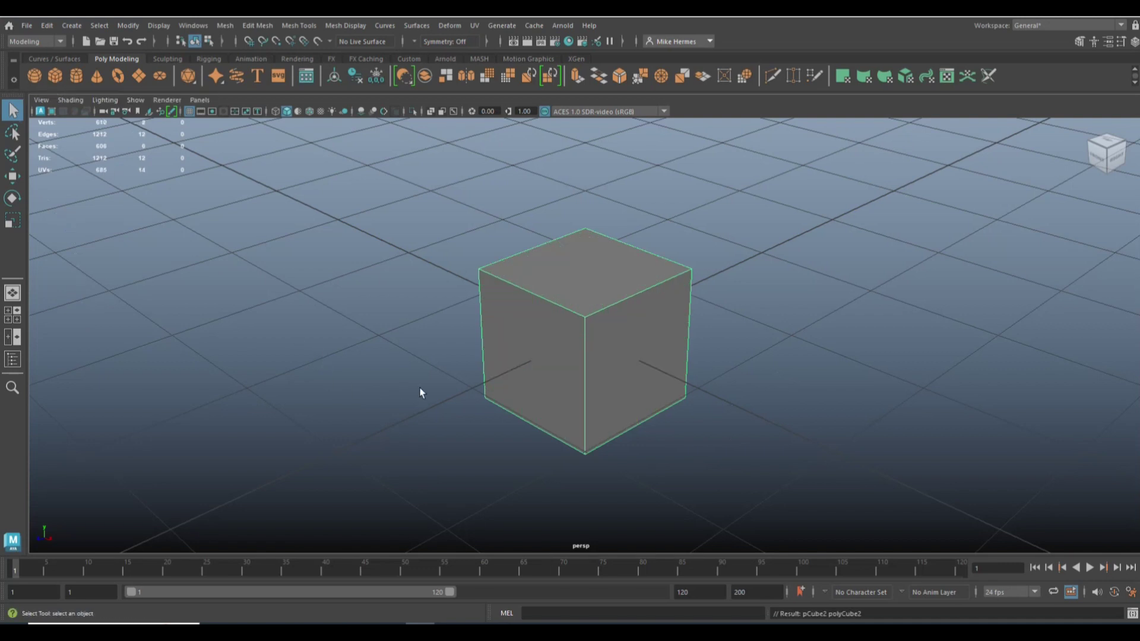
pyautogui.press('w')
pyautogui.moveTo(545, 355); pyautogui.dragTo(426, 436)
# - Scale pCube2 down and sink it into the big cube's top front edge
pyautogui.press('r')
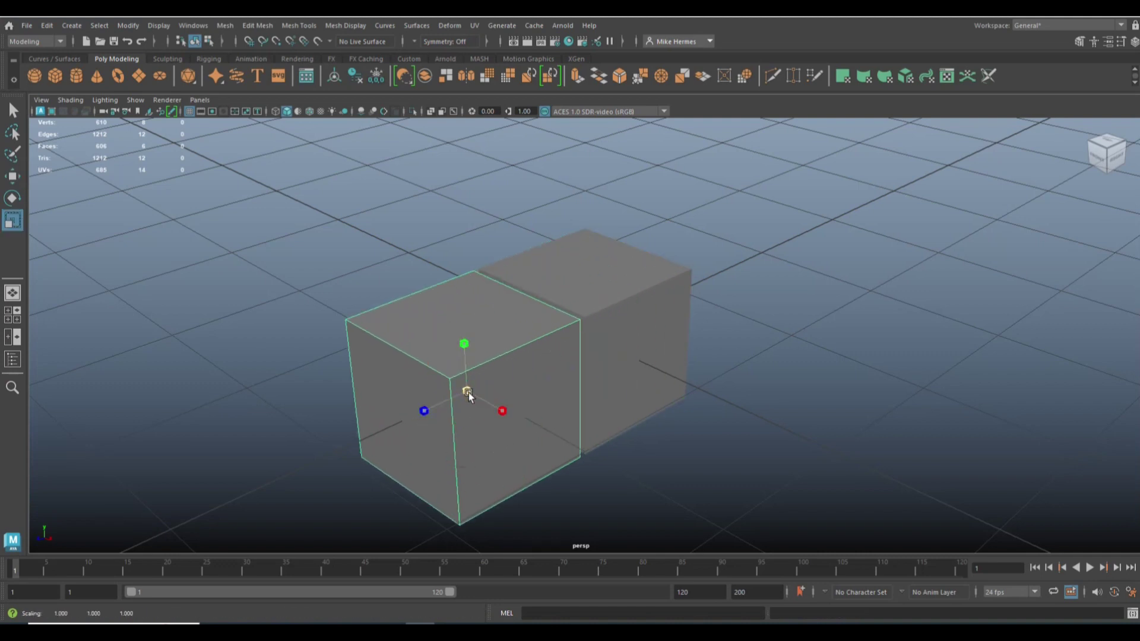
pyautogui.moveTo(468, 395); pyautogui.dragTo(394, 415)
pyautogui.press('w')
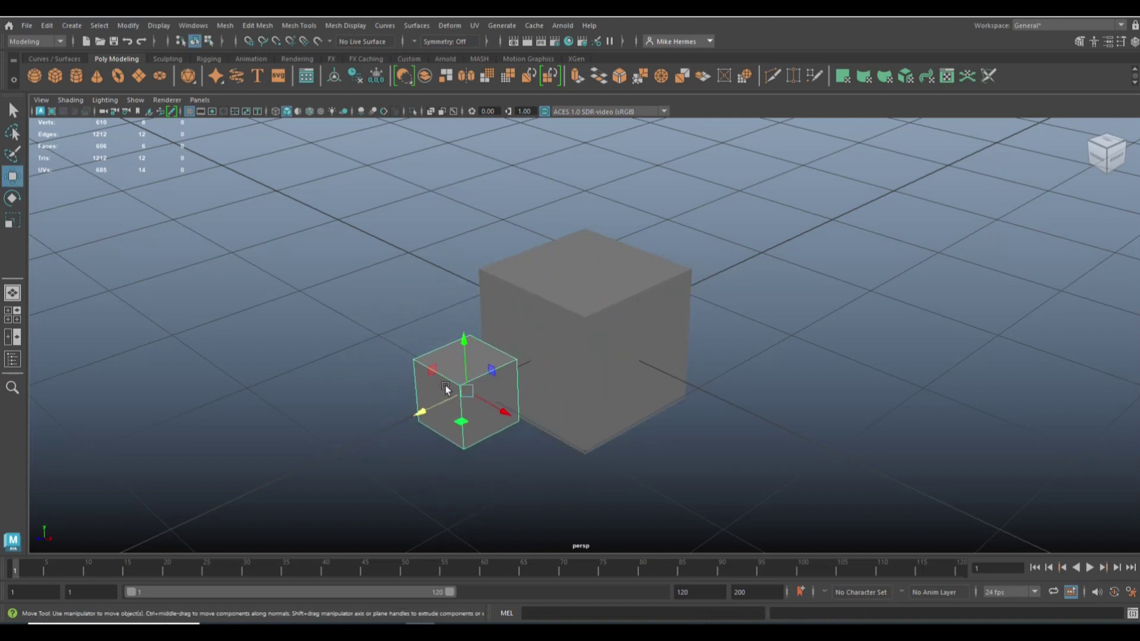
pyautogui.moveTo(447, 389); pyautogui.dragTo(512, 367)
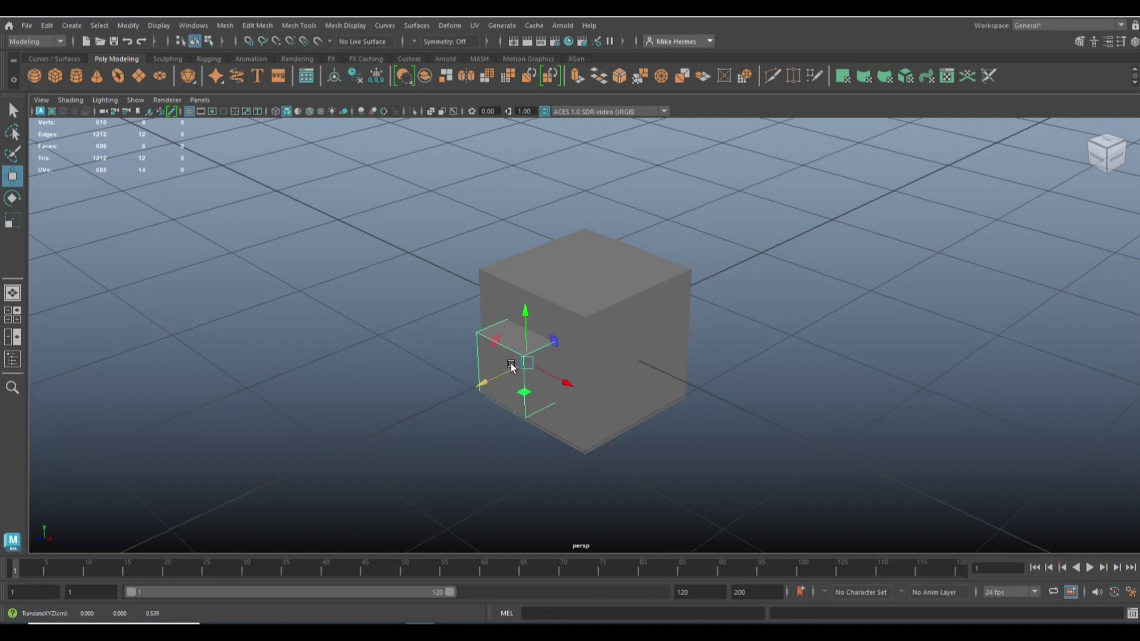
pyautogui.moveTo(525, 316); pyautogui.dragTo(532, 250)
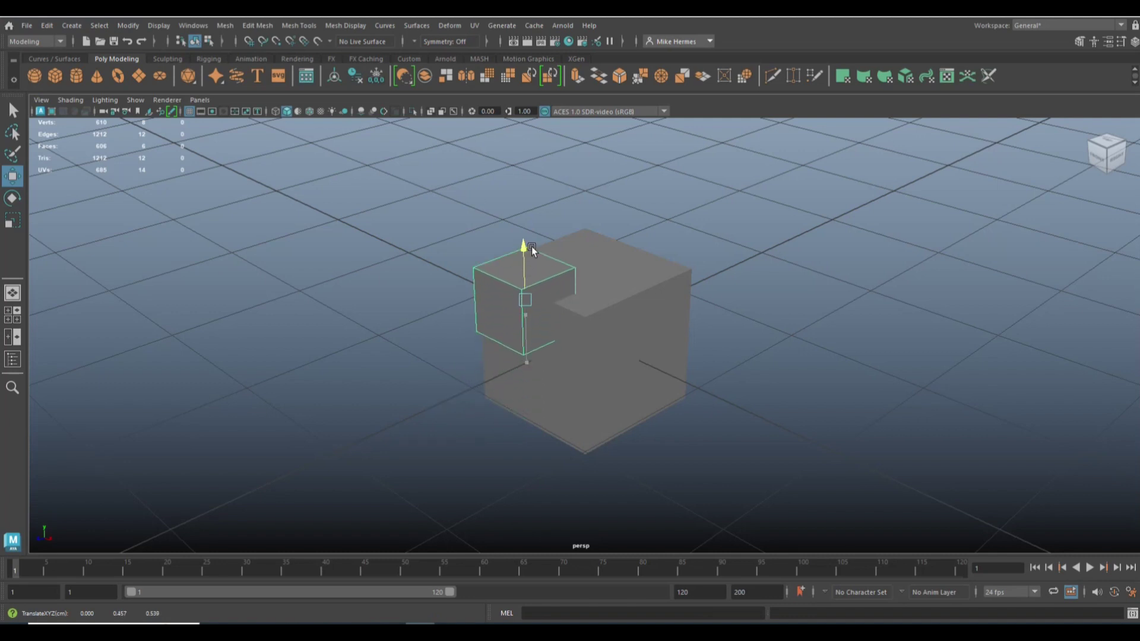
pyautogui.scroll(2, 769, 400)
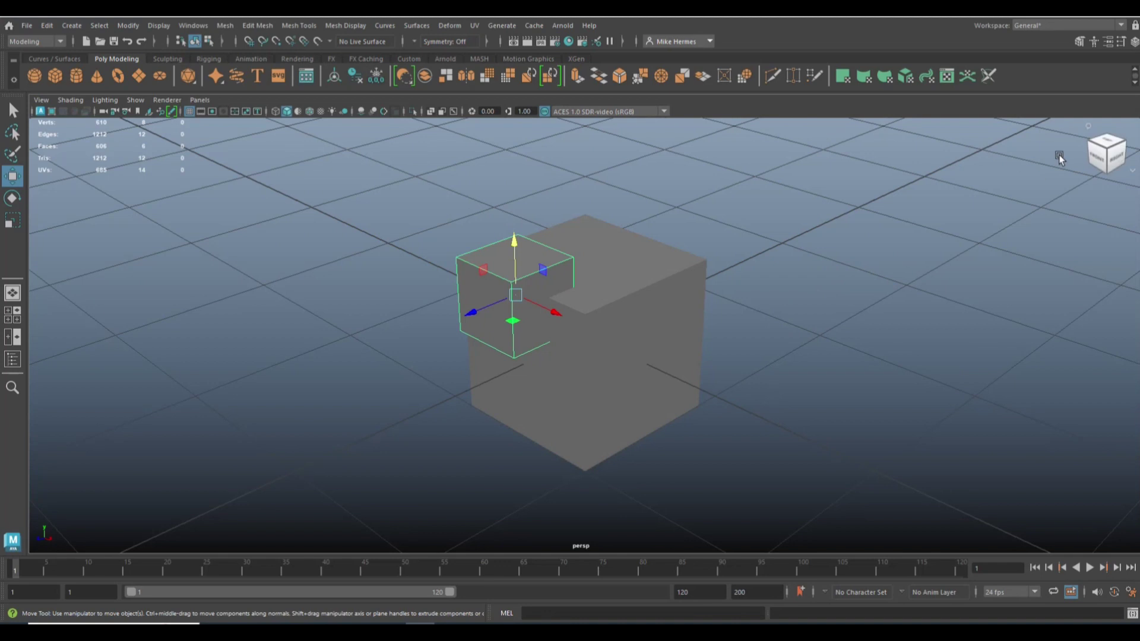
# - Select pCube1 then pCube2 and apply a Boolean difference, producing the notched polySurface1
pyautogui.click(1079, 42)
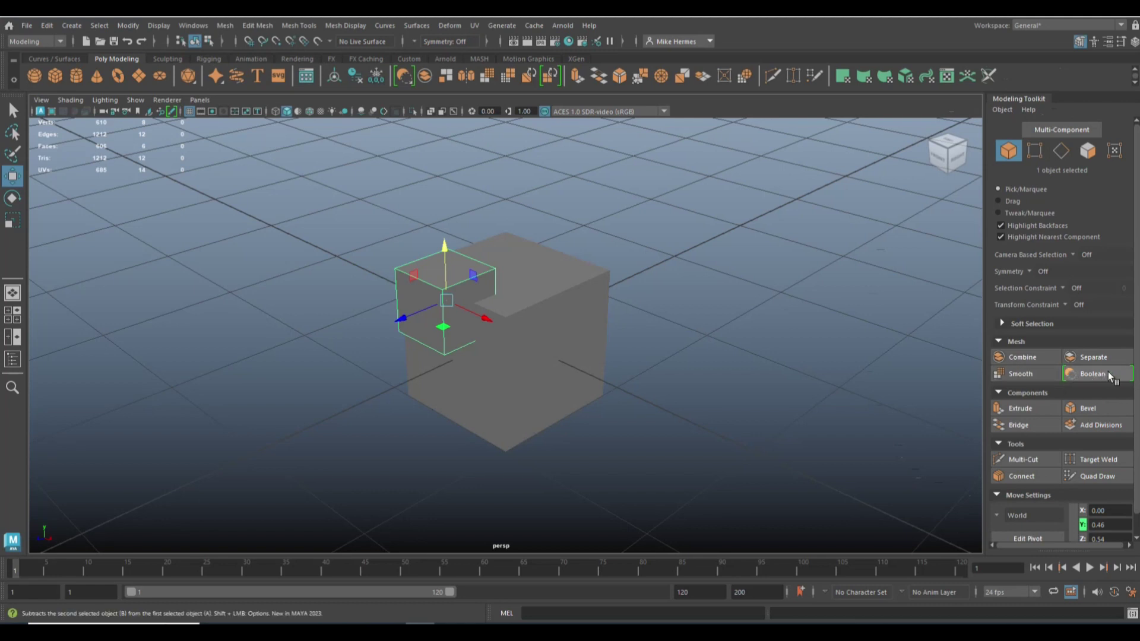
pyautogui.click(307, 26)
pyautogui.moveTo(264, 27)
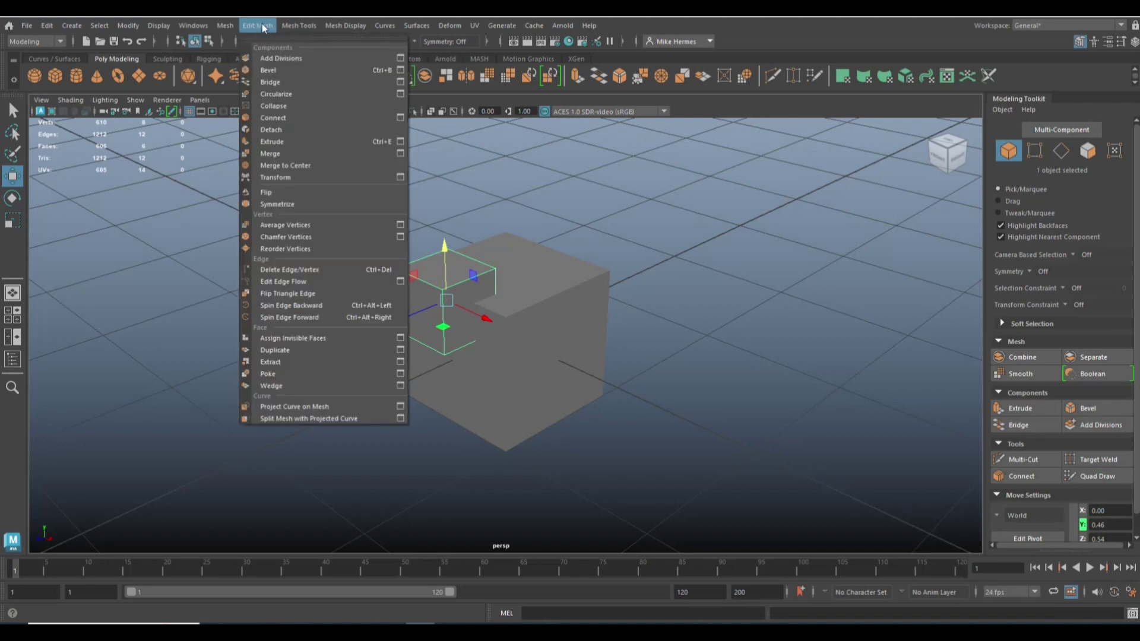
pyautogui.click(264, 28)
pyautogui.click(226, 26)
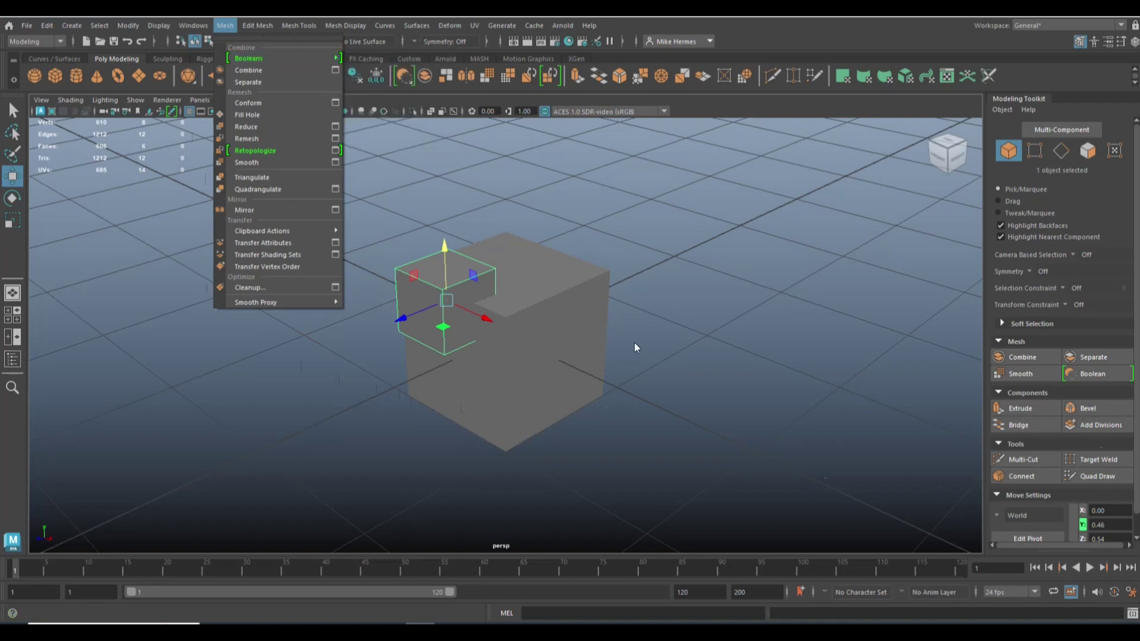
pyautogui.click(593, 288)
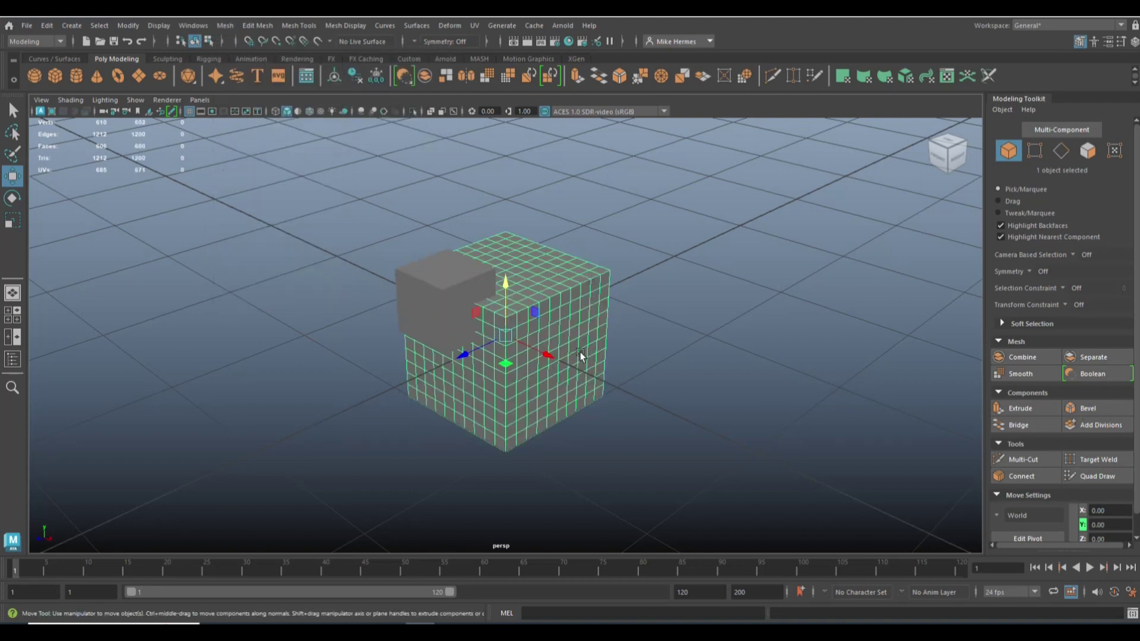
pyautogui.keyDown('shift'); pyautogui.click(400, 297); pyautogui.keyUp('shift')
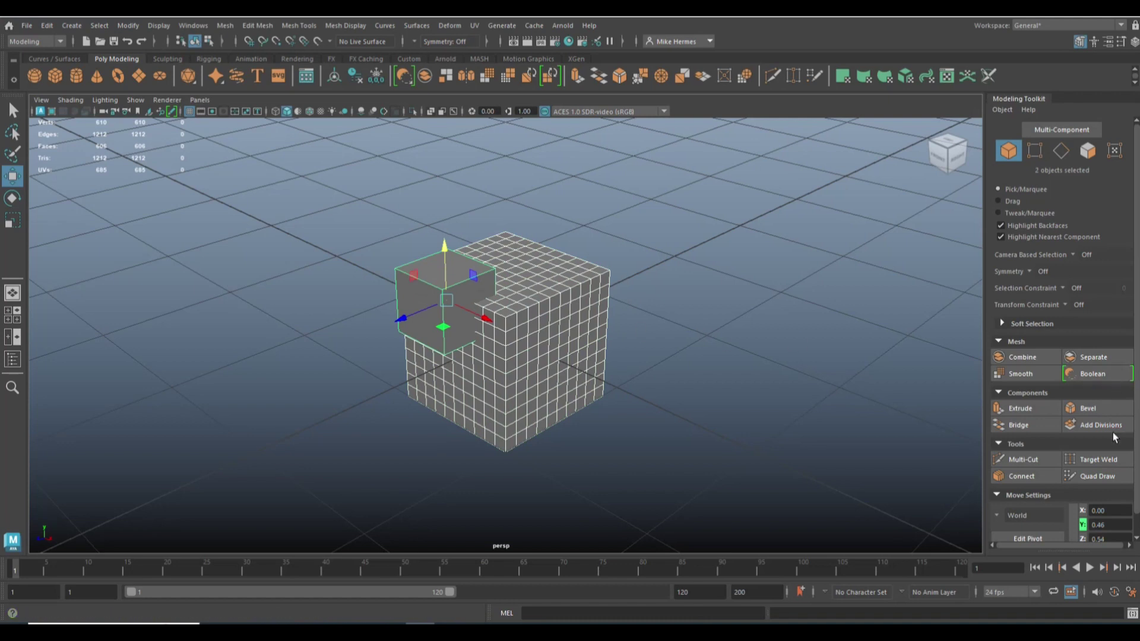
pyautogui.click(1099, 377)
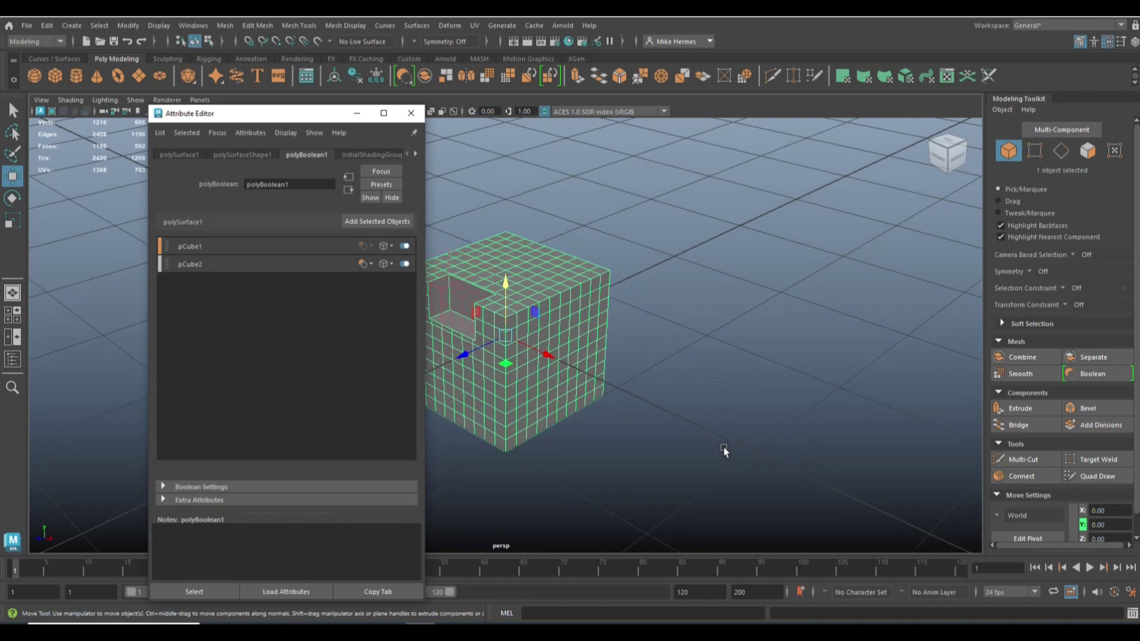
# - Rename pCube1 to CubeBase in the Outliner
pyautogui.keyDown('alt'); pyautogui.moveTo(668, 433); pyautogui.dragTo(781, 427, button='middle'); pyautogui.keyUp('alt')
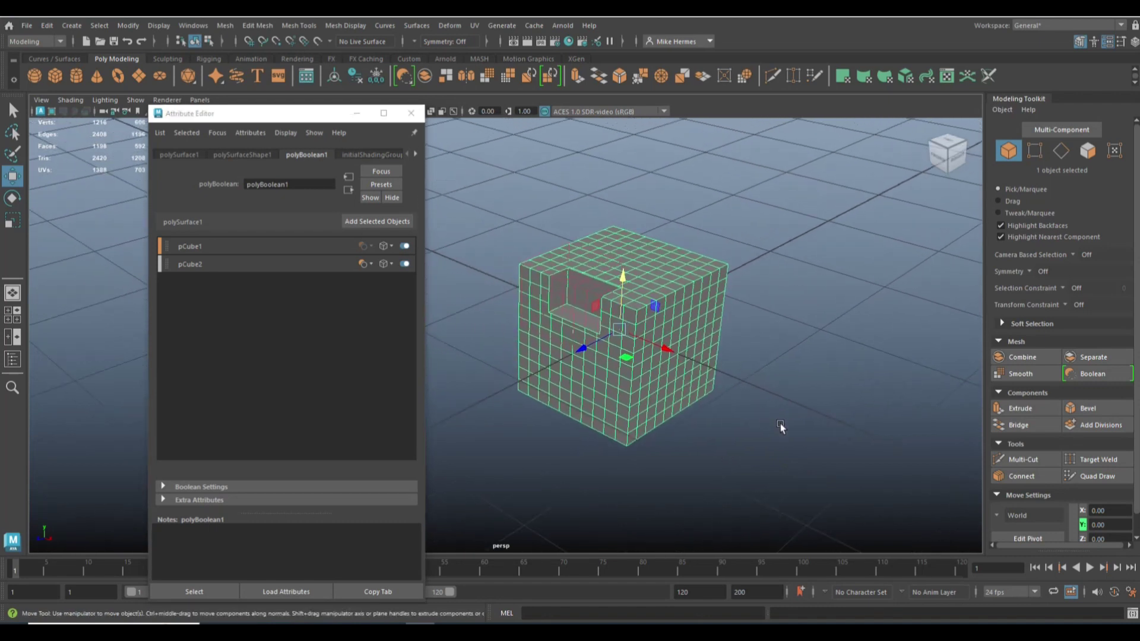
pyautogui.scroll(1, 736, 451)
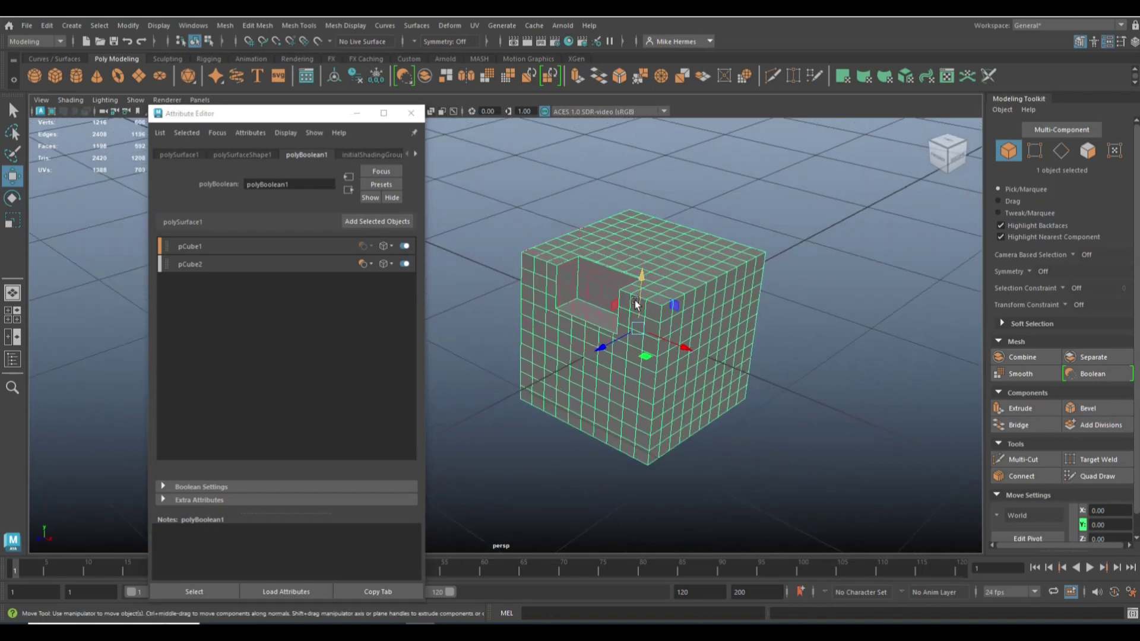
pyautogui.moveTo(300, 122); pyautogui.dragTo(951, 79)
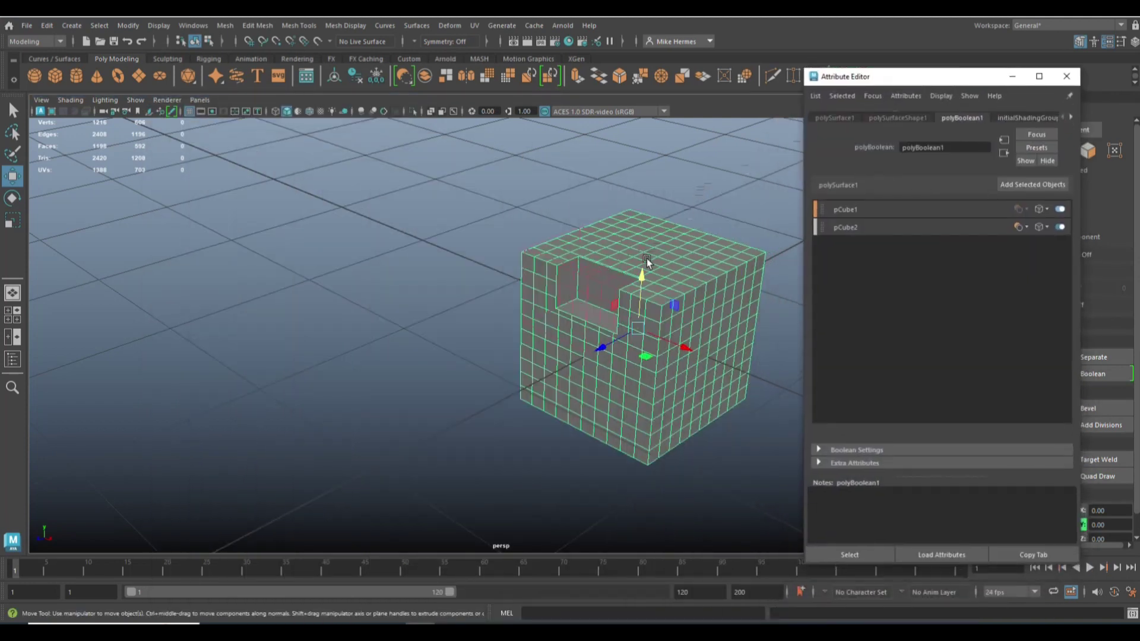
pyautogui.keyDown('alt'); pyautogui.moveTo(470, 317); pyautogui.dragTo(369, 301, button='middle'); pyautogui.keyUp('alt')
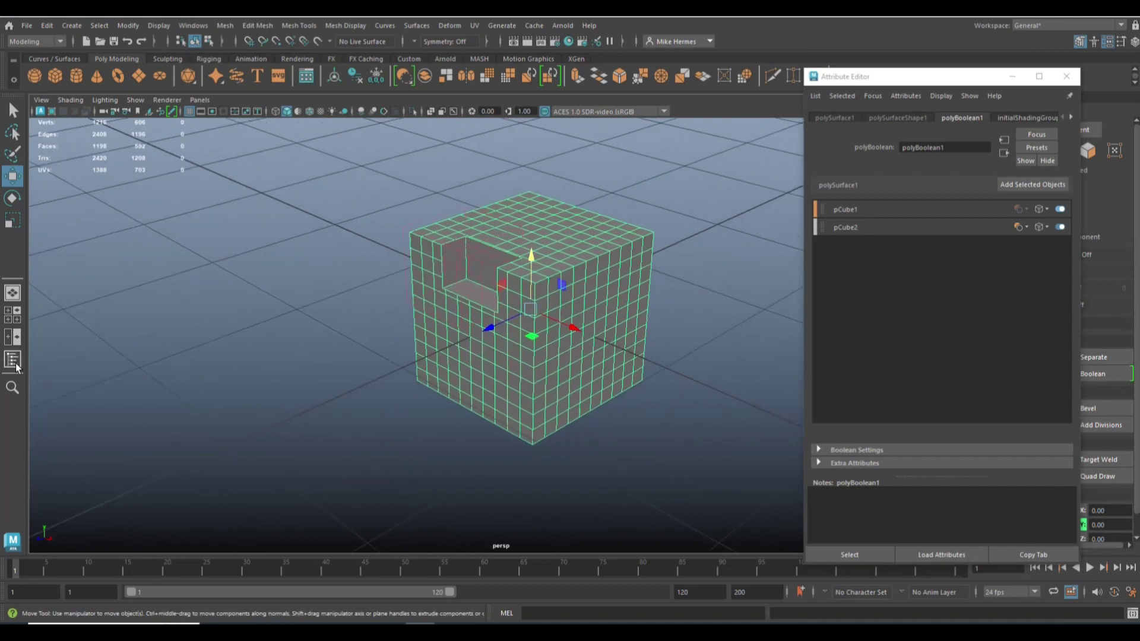
pyautogui.click(14, 362)
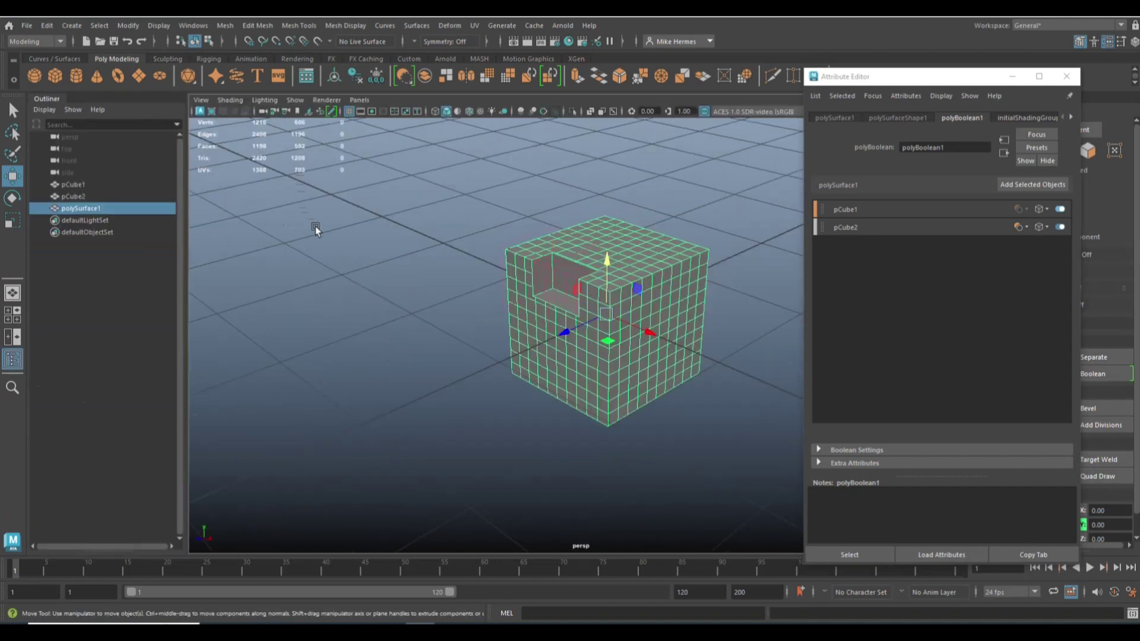
pyautogui.click(76, 185)
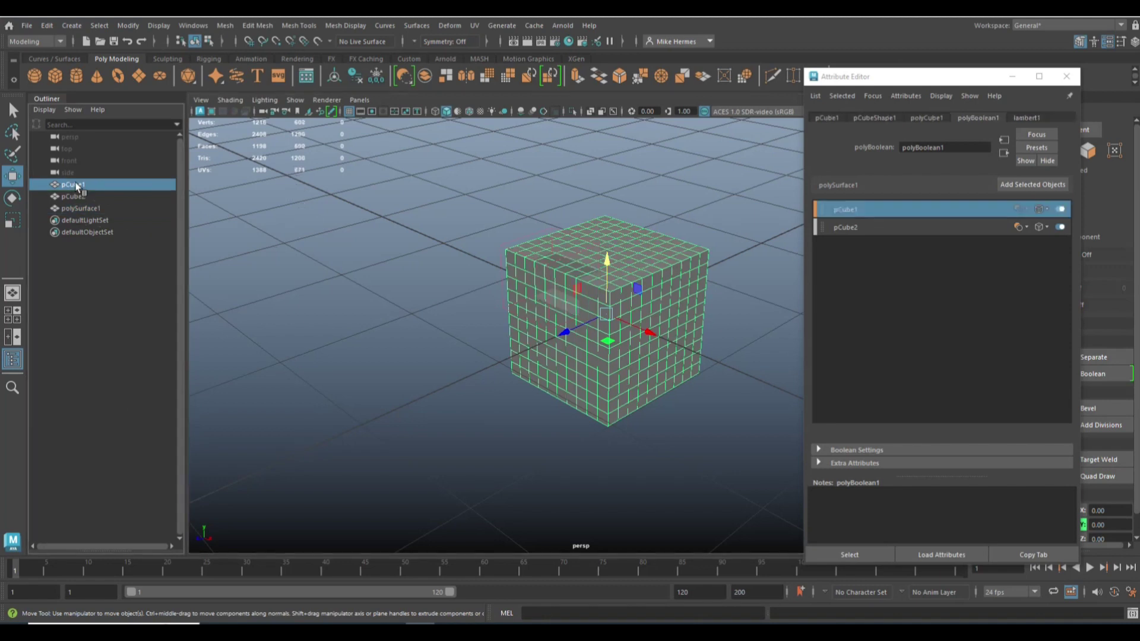
pyautogui.doubleClick(77, 185)
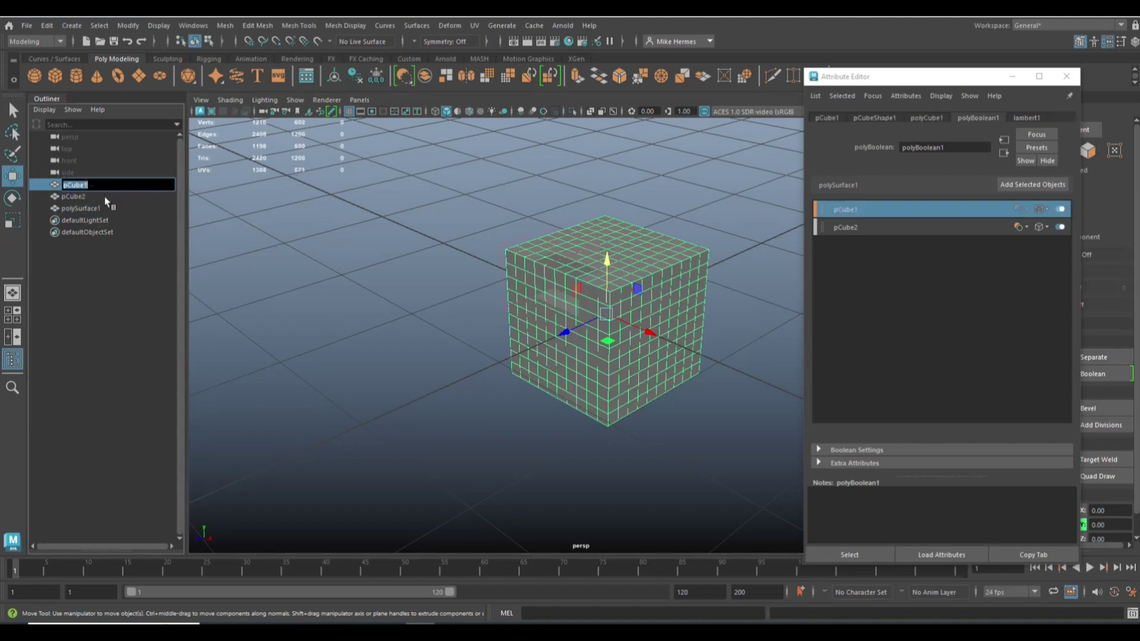
pyautogui.write('CubeBase')
pyautogui.click(140, 306)
# - Rename pCube2 to Cube1 and polySurface1 to Boulean
pyautogui.click(73, 196)
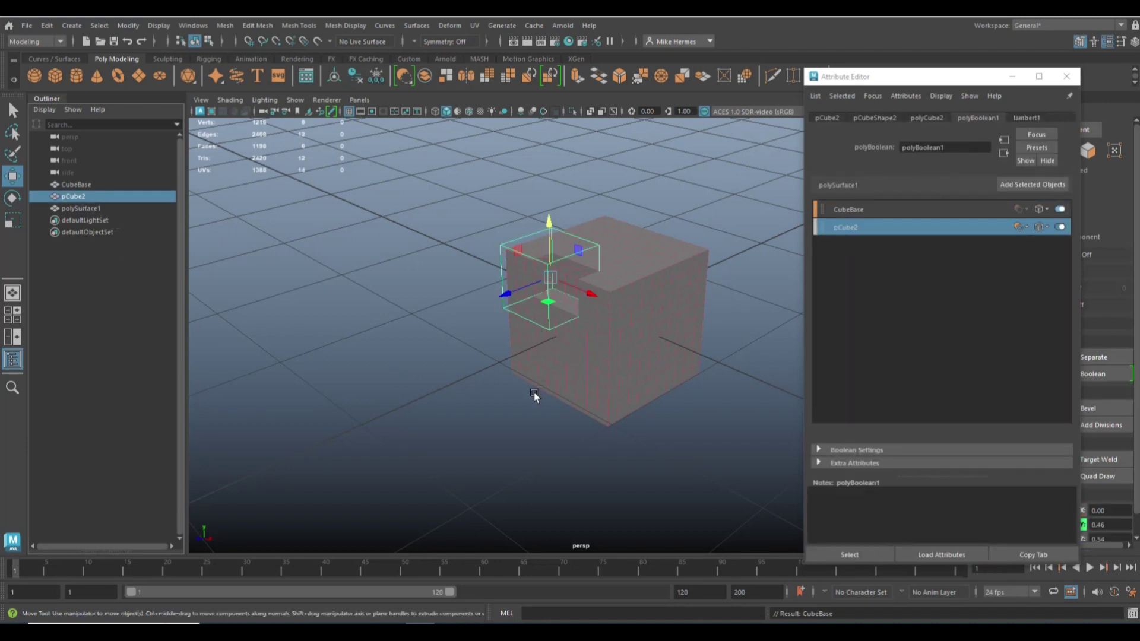
pyautogui.scroll(2, 534, 394)
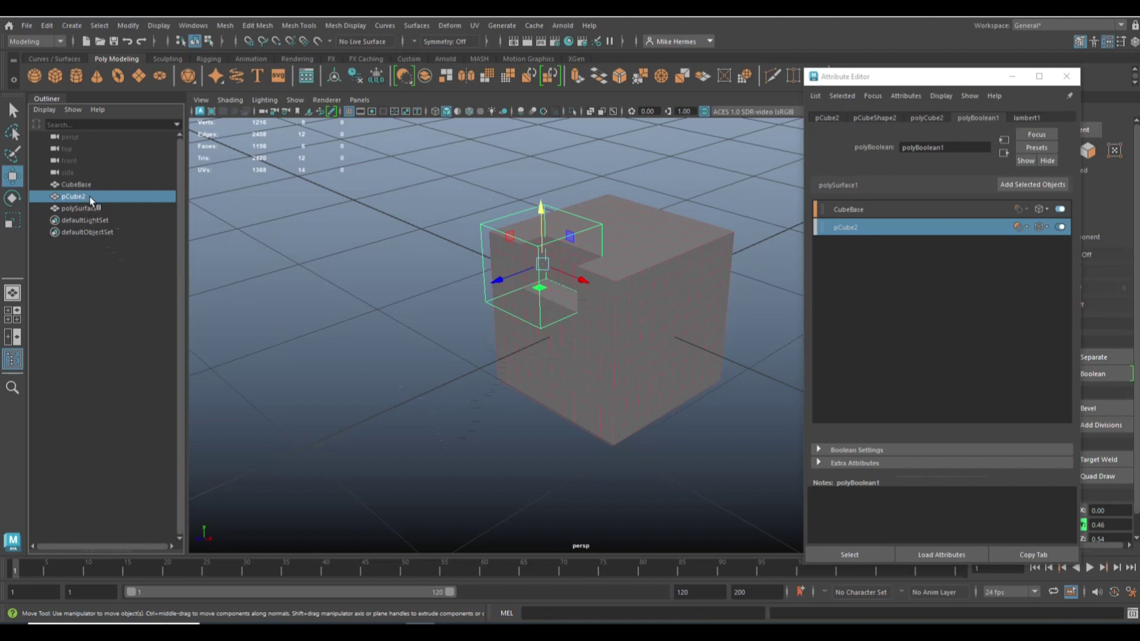
pyautogui.doubleClick(76, 196)
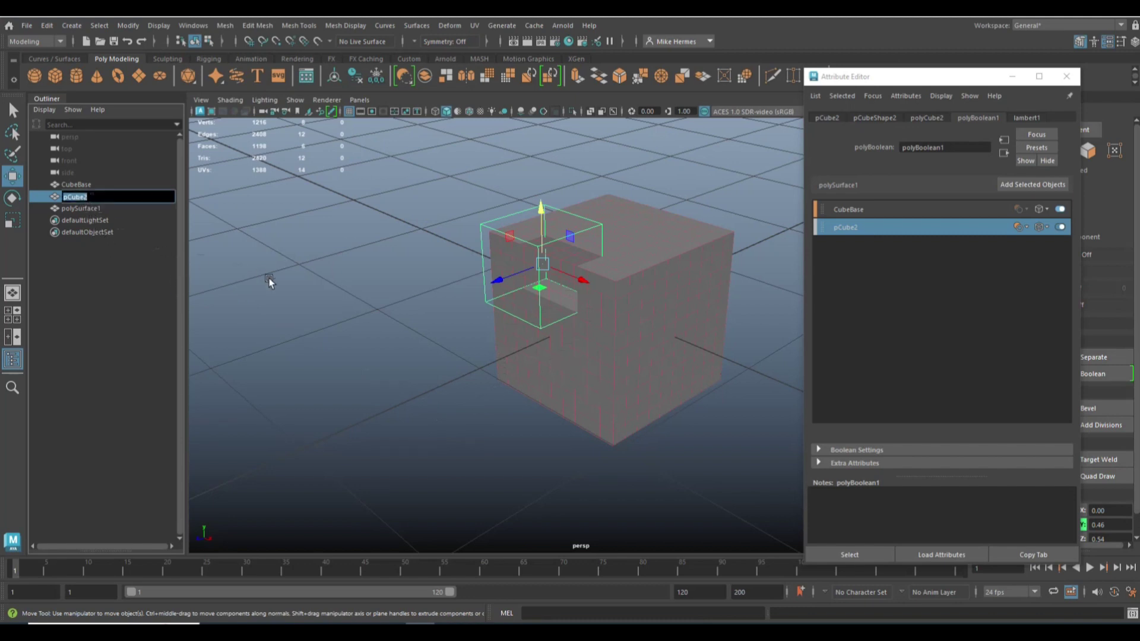
pyautogui.write('c')
pyautogui.click(269, 278)
pyautogui.click(92, 209)
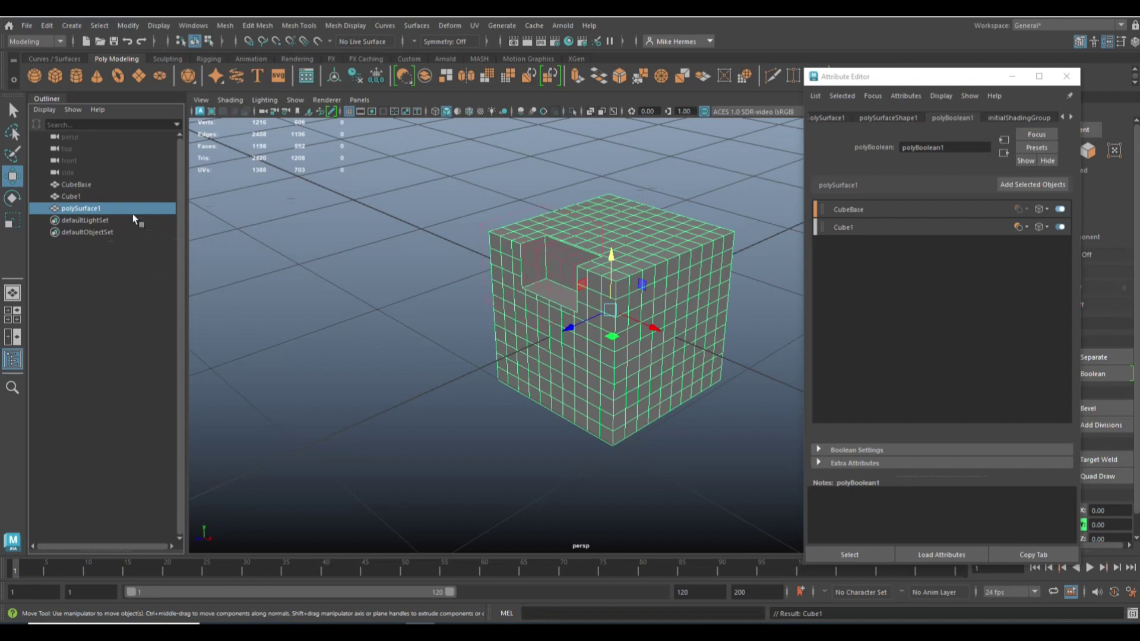
pyautogui.doubleClick(118, 212)
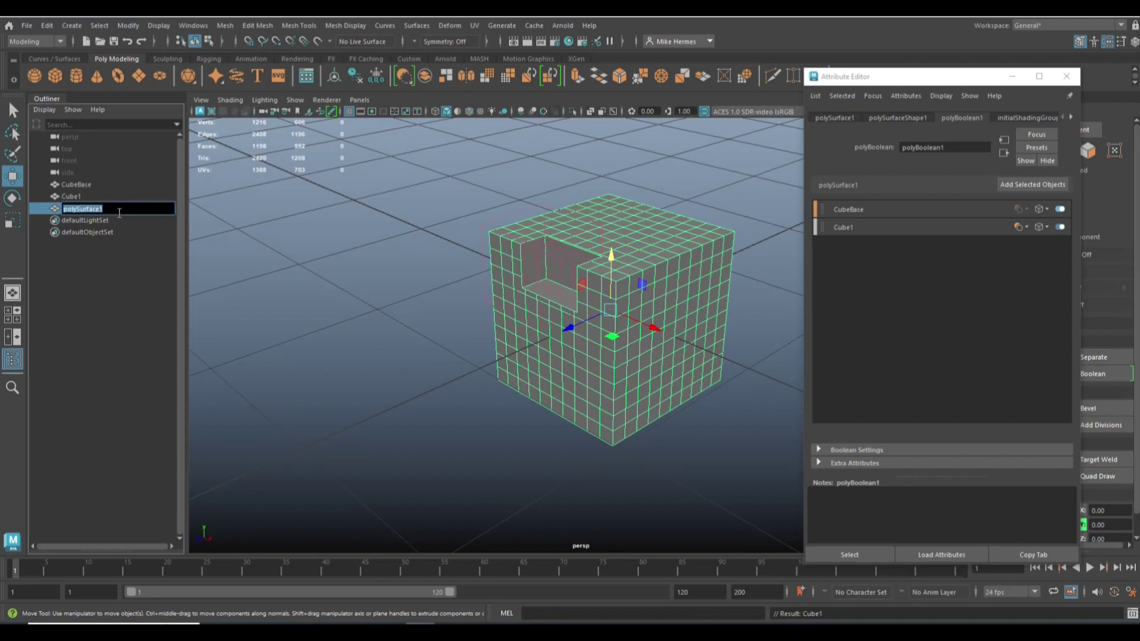
pyautogui.write('Boulean')
# - Lower the Cube1 cutter and scale it uniformly to about 0.57 to enlarge the notch
pyautogui.click(108, 321)
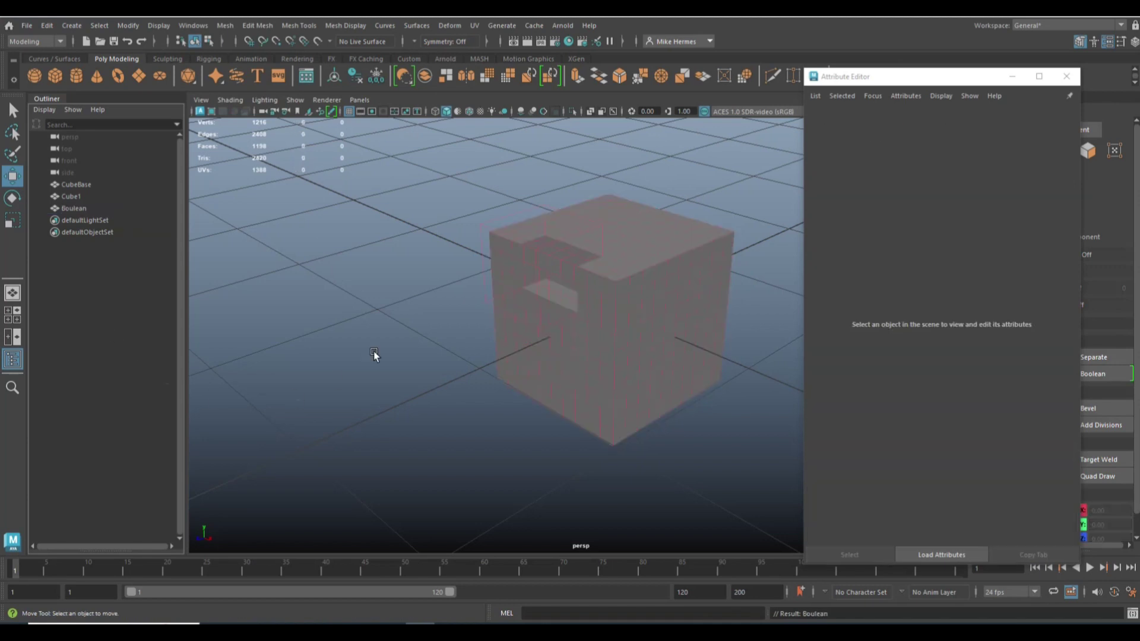
pyautogui.click(70, 196)
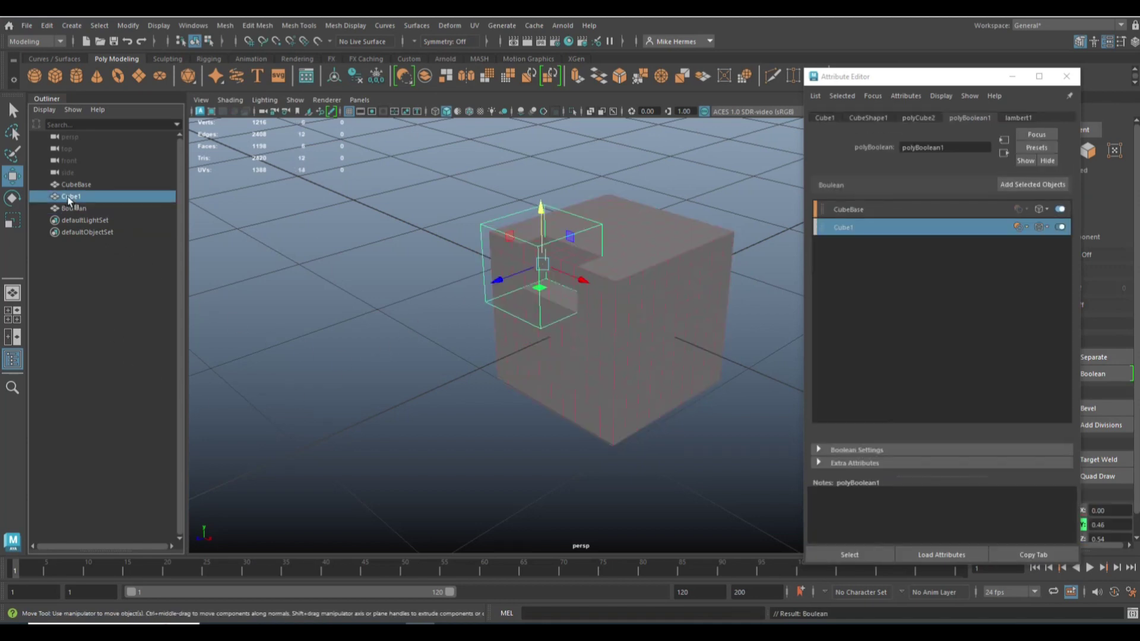
pyautogui.moveTo(542, 209); pyautogui.dragTo(573, 217)
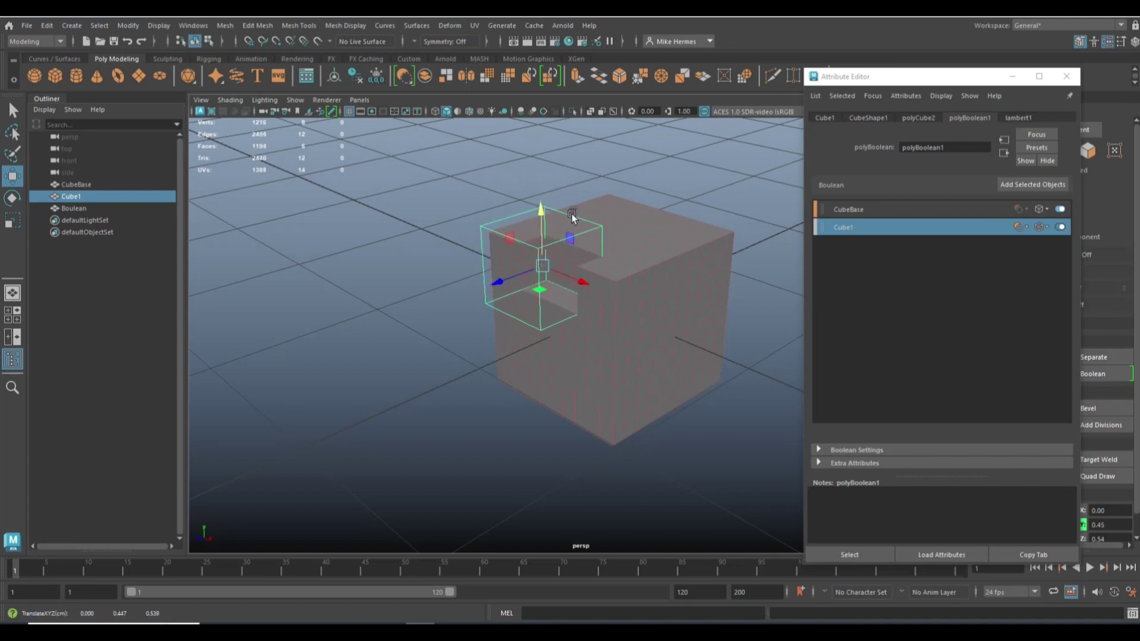
pyautogui.press('e')
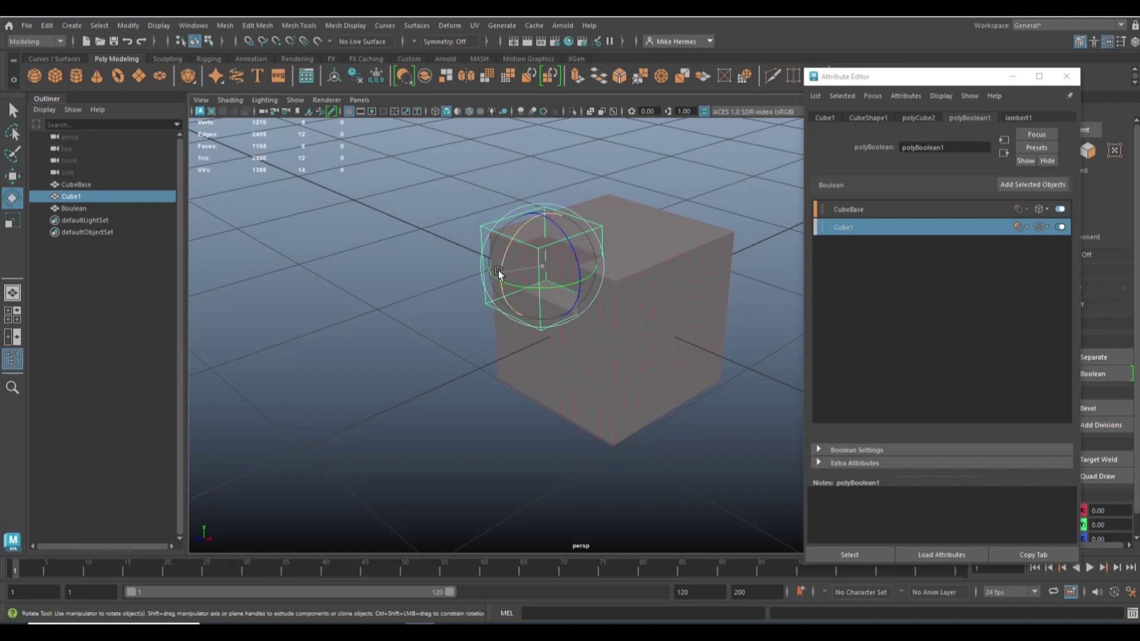
pyautogui.moveTo(504, 255); pyautogui.dragTo(530, 294)
pyautogui.hotkey('ctrl', 'z')
pyautogui.hotkey('ctrl', 'z')
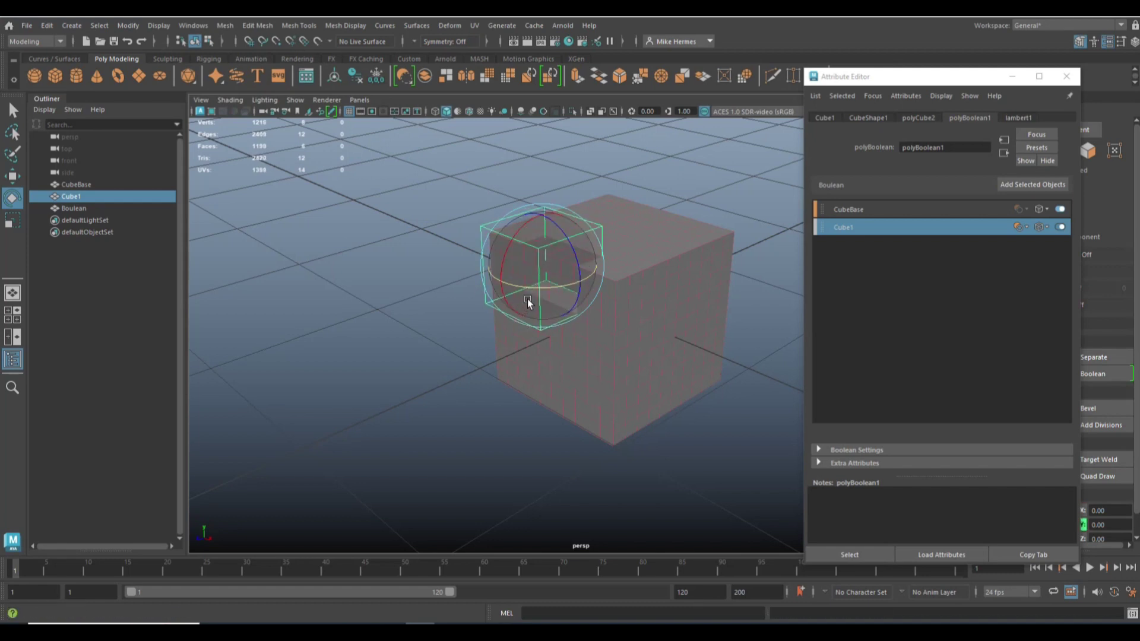
pyautogui.press('r')
pyautogui.moveTo(541, 270); pyautogui.dragTo(561, 282)
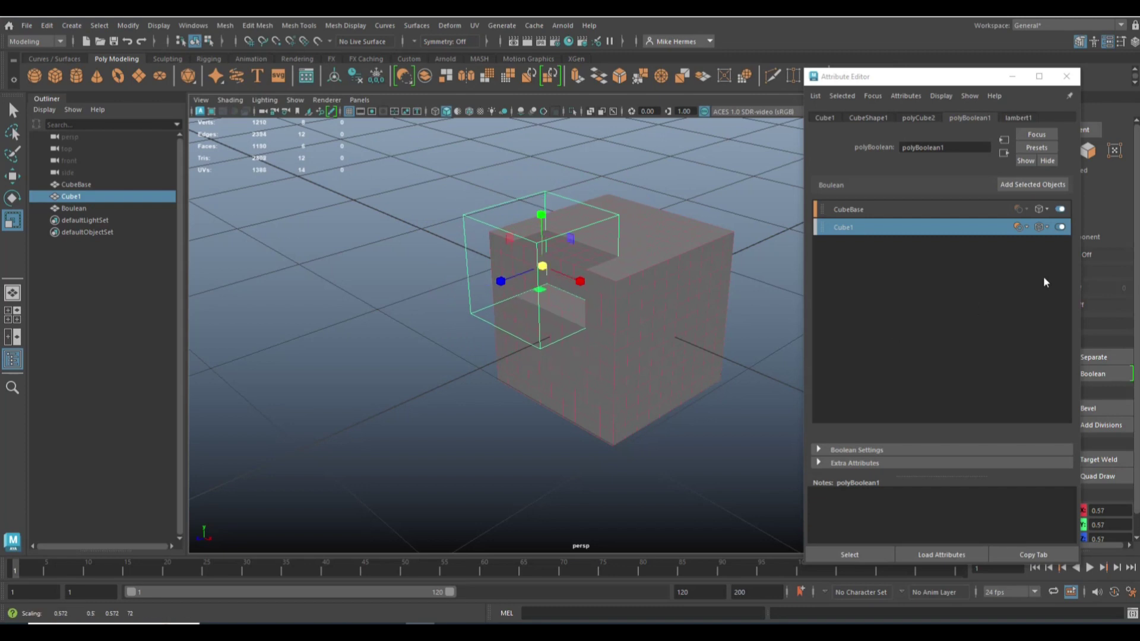
pyautogui.moveTo(878, 226); pyautogui.dragTo(946, 262)
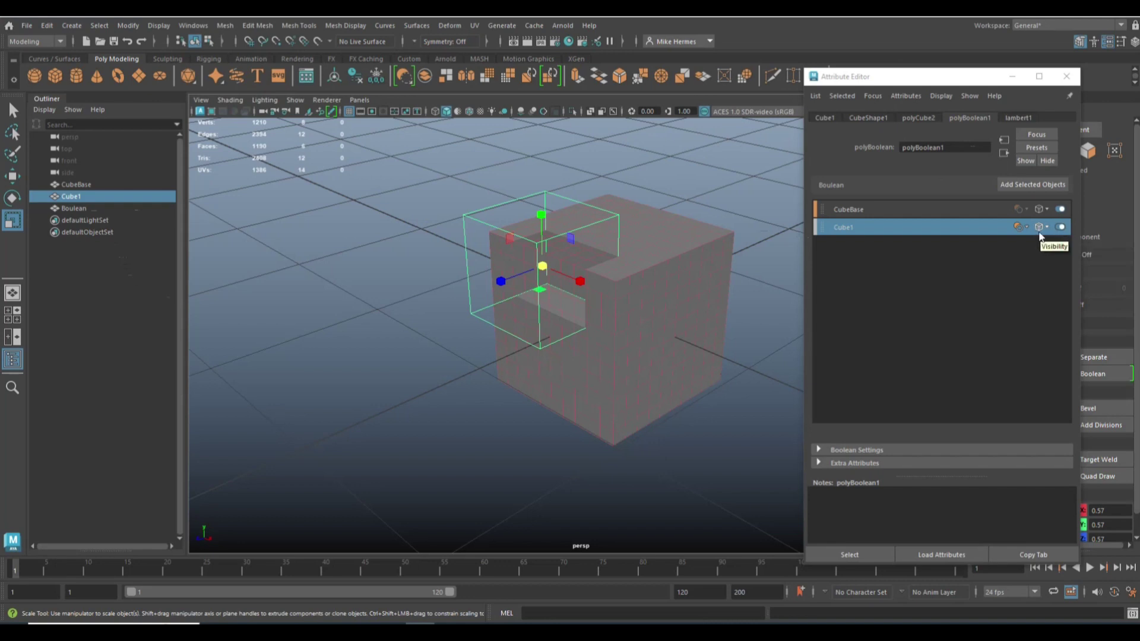
# - Try Cube1's Shaded, X-Ray and Hidden display modes in the polyBoolean1 list
pyautogui.click(1047, 228)
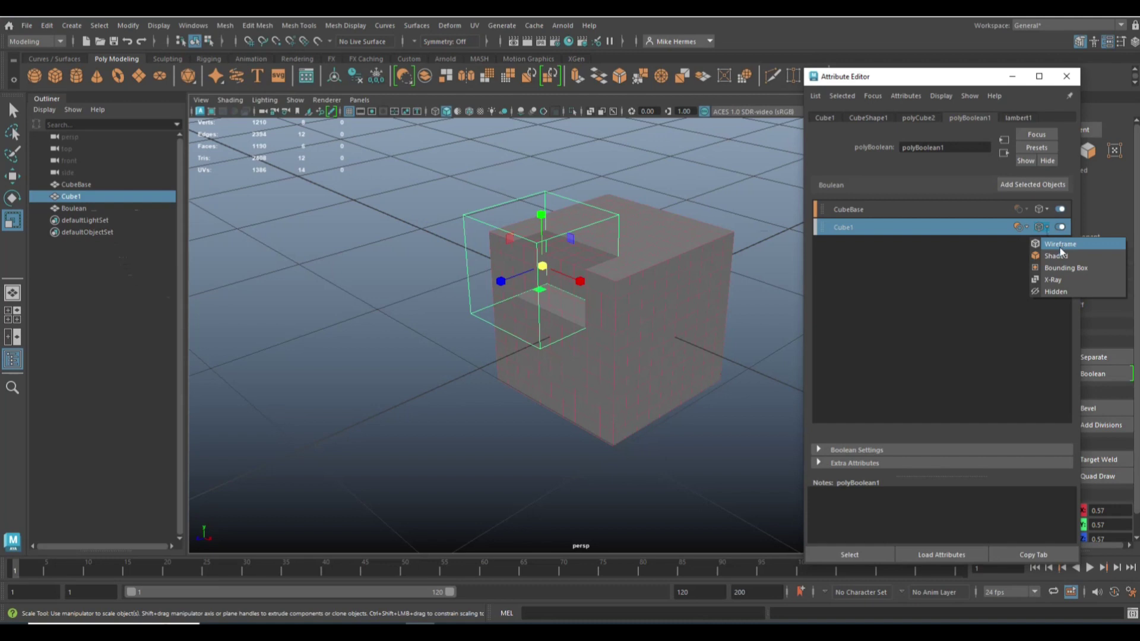
pyautogui.click(1057, 256)
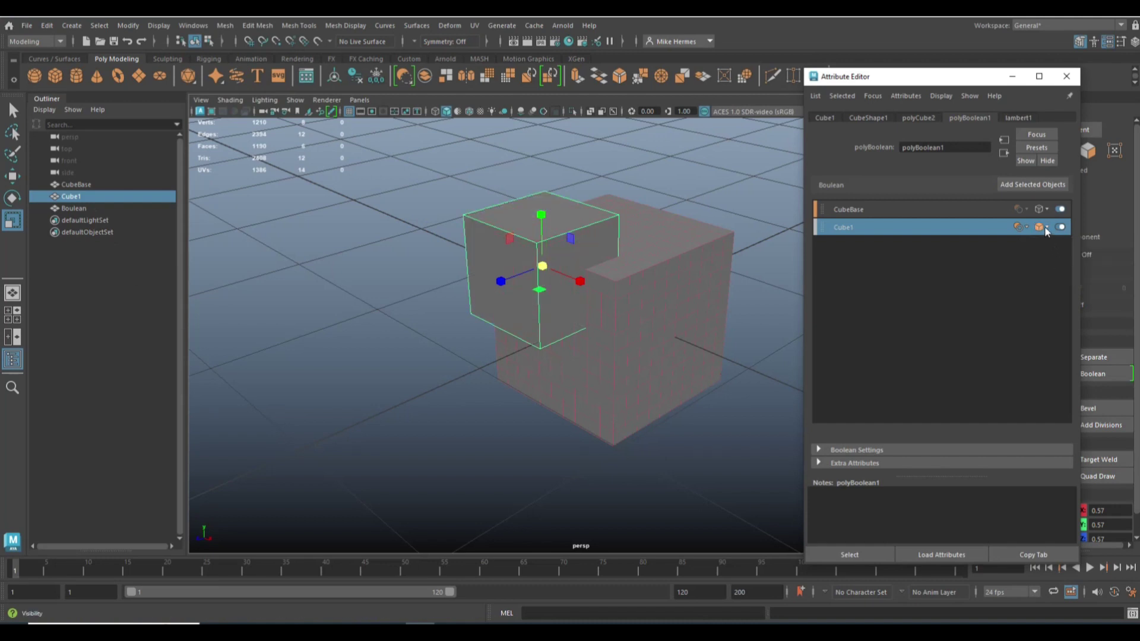
pyautogui.click(1046, 228)
pyautogui.click(1057, 278)
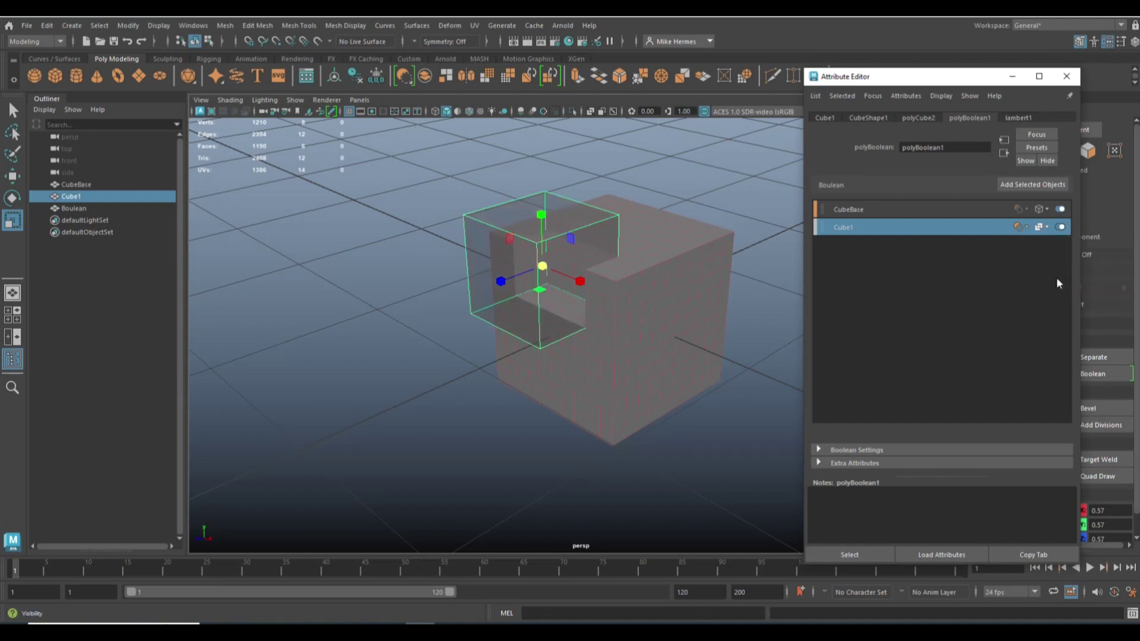
pyautogui.click(1042, 226)
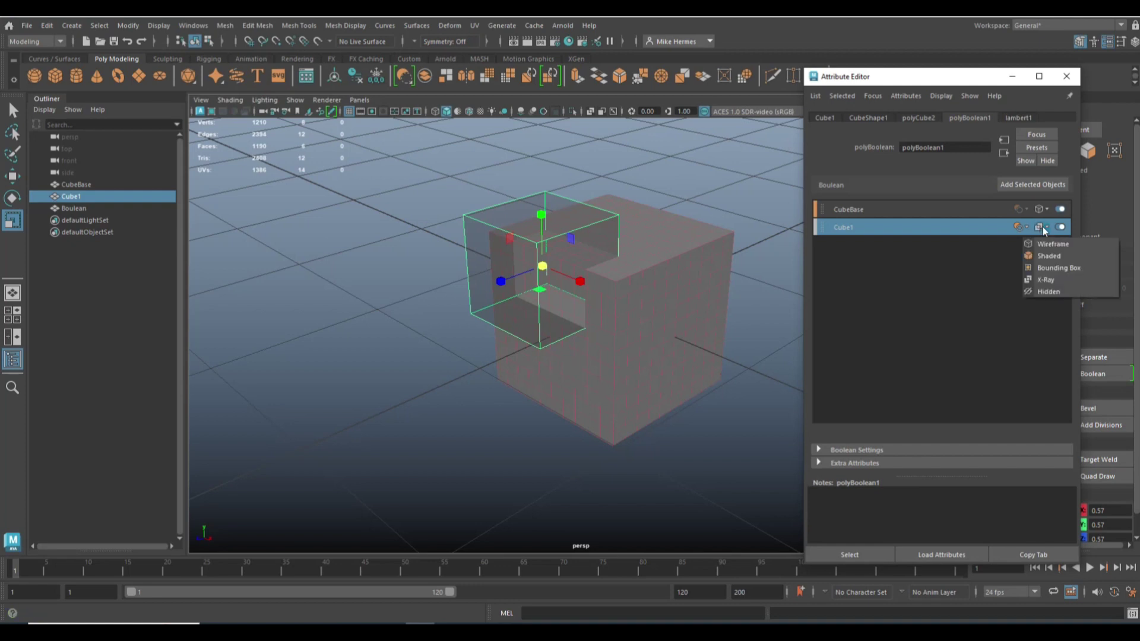
pyautogui.click(1048, 291)
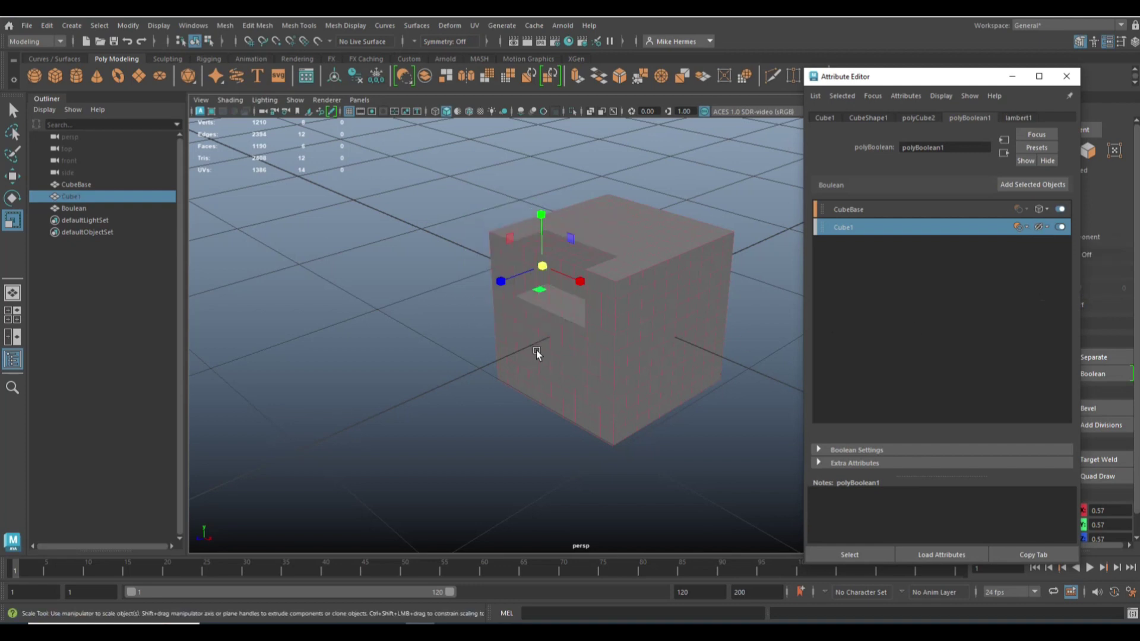
# - Raise Cube1 to Y 0.53 and set its display mode to Wireframe
pyautogui.press('w')
pyautogui.moveTo(544, 210); pyautogui.dragTo(573, 197)
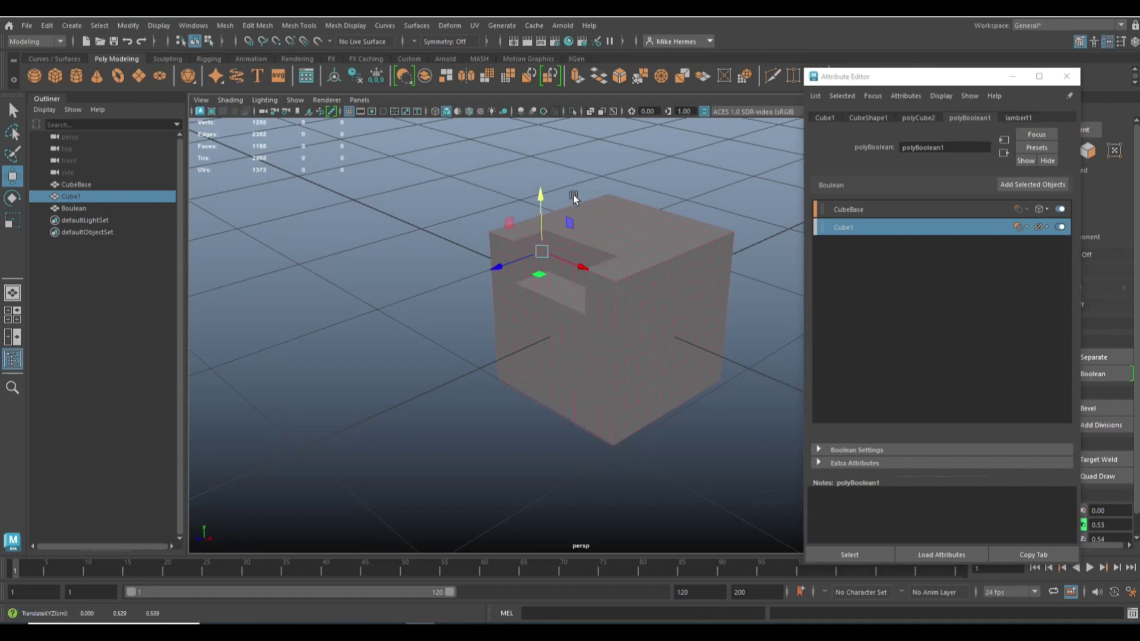
pyautogui.click(1046, 228)
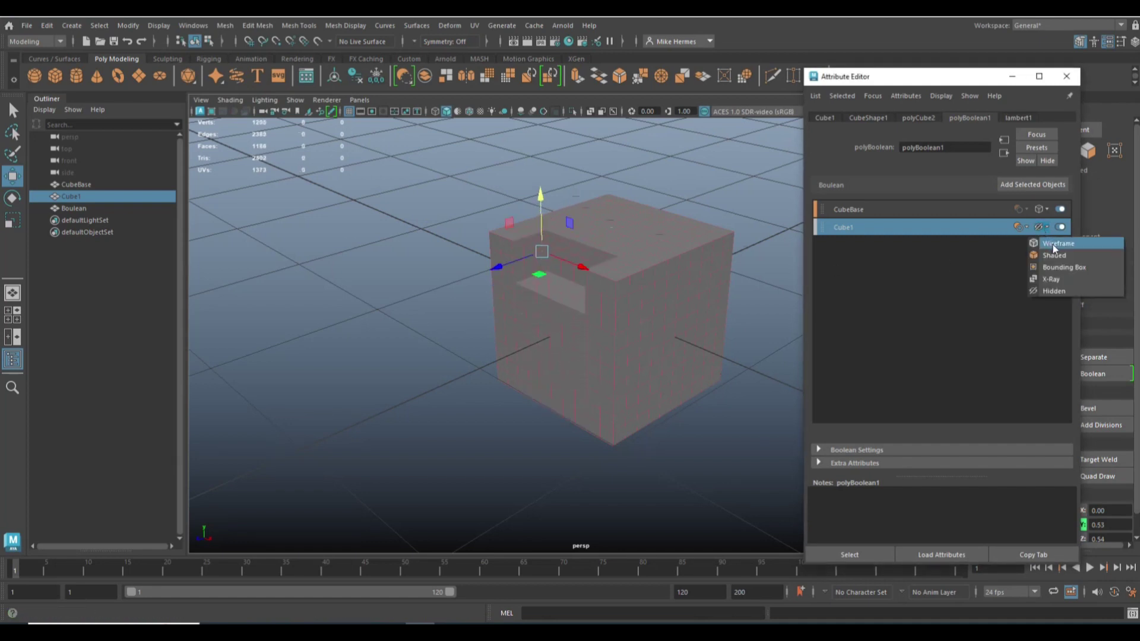
pyautogui.click(1054, 245)
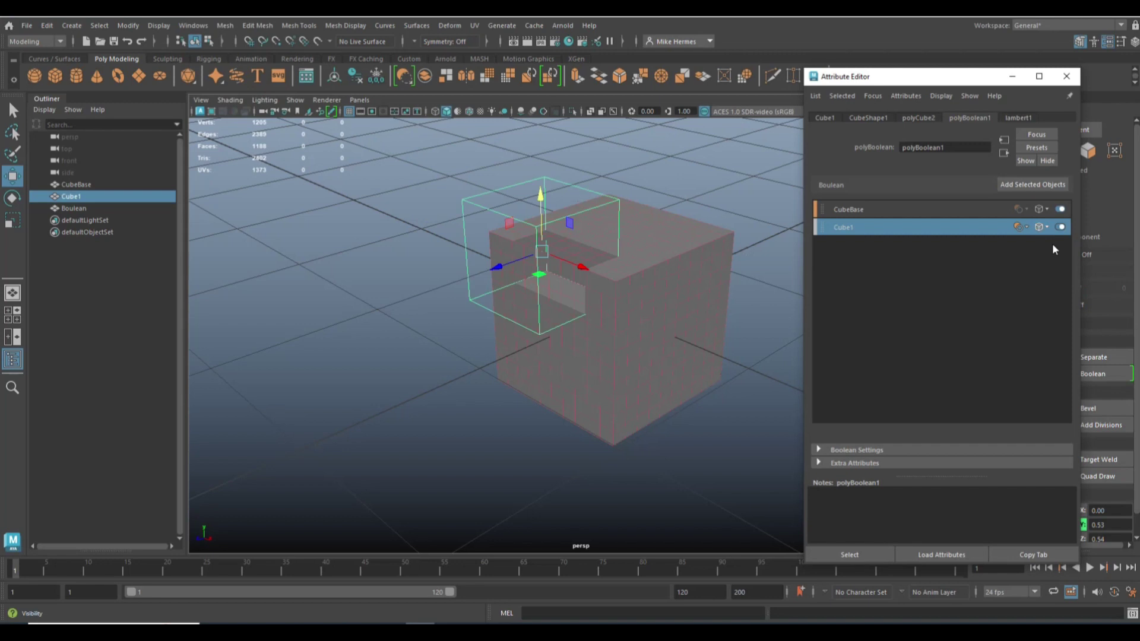
pyautogui.click(1023, 226)
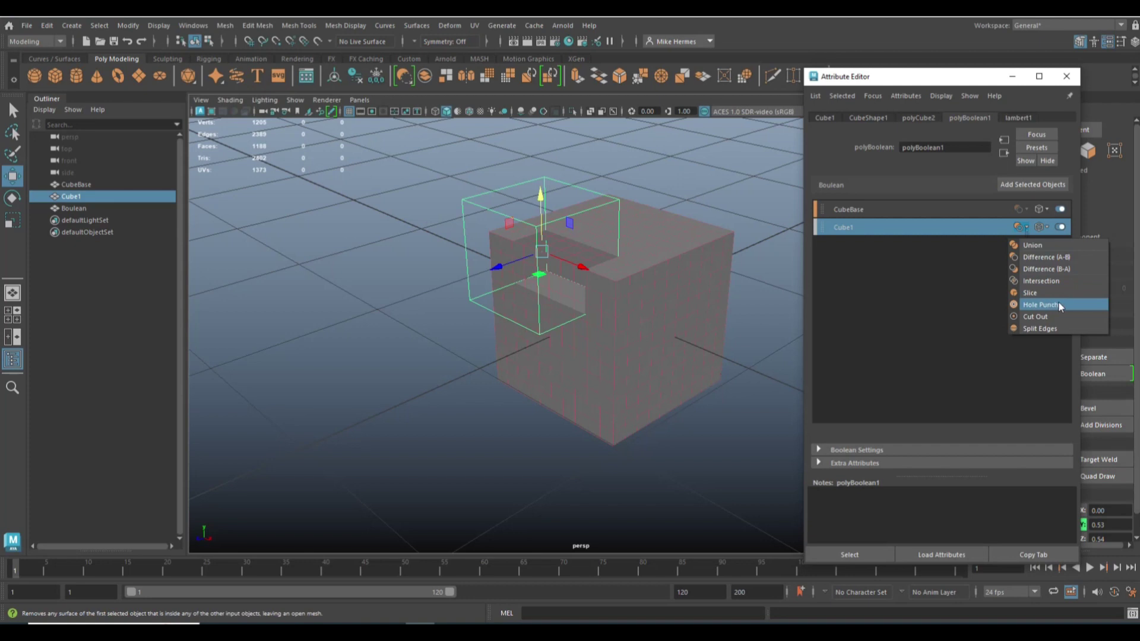
pyautogui.click(1047, 248)
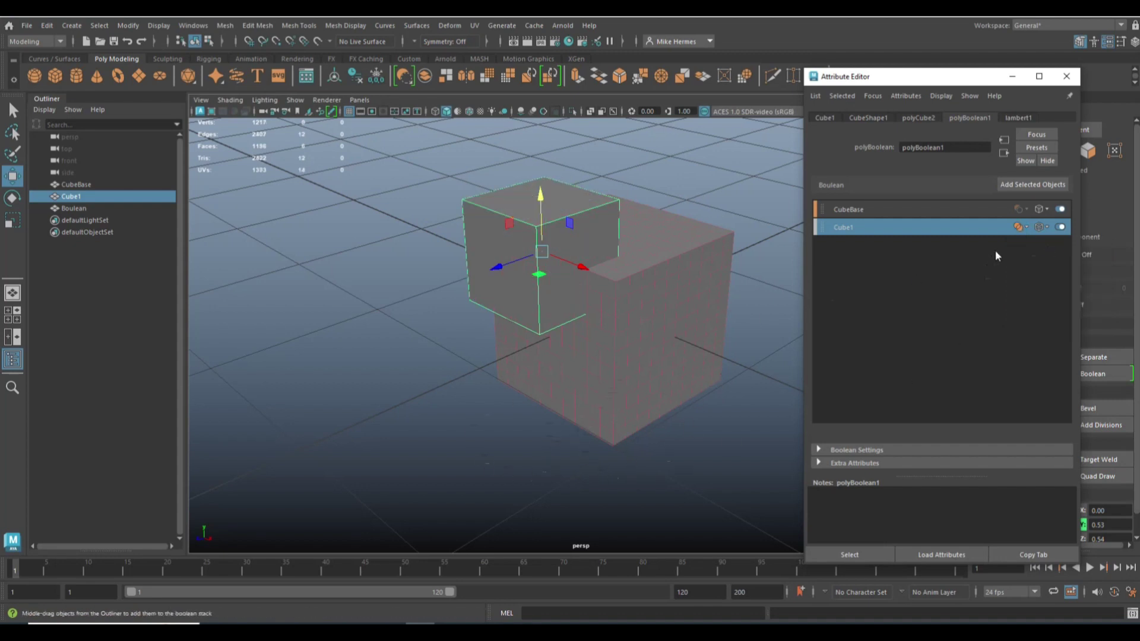
pyautogui.click(1026, 227)
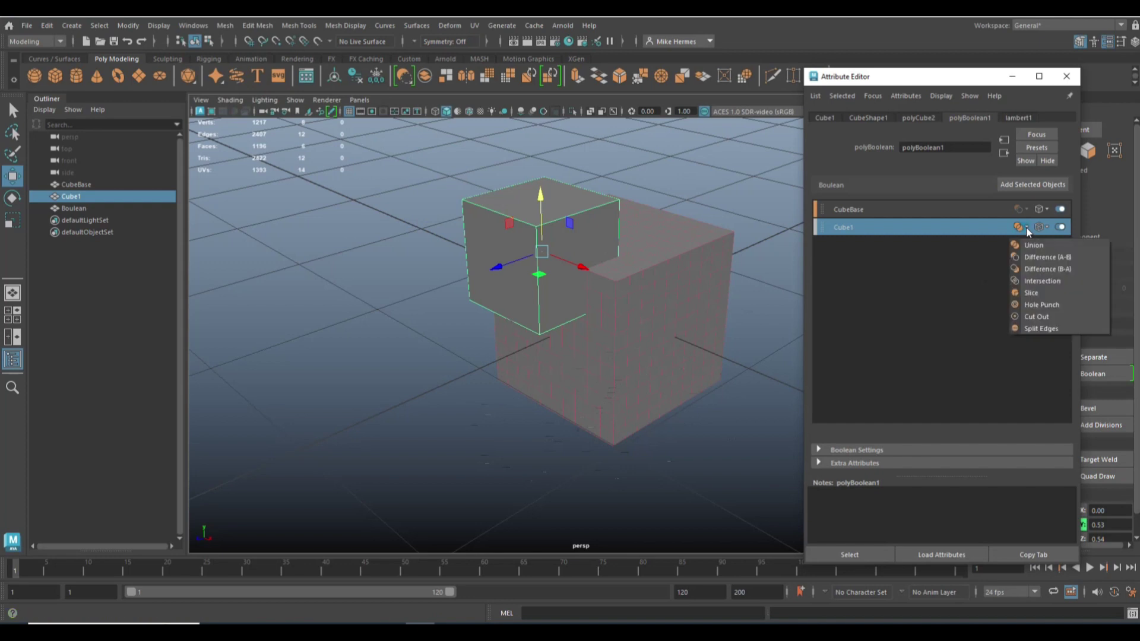
pyautogui.click(1048, 258)
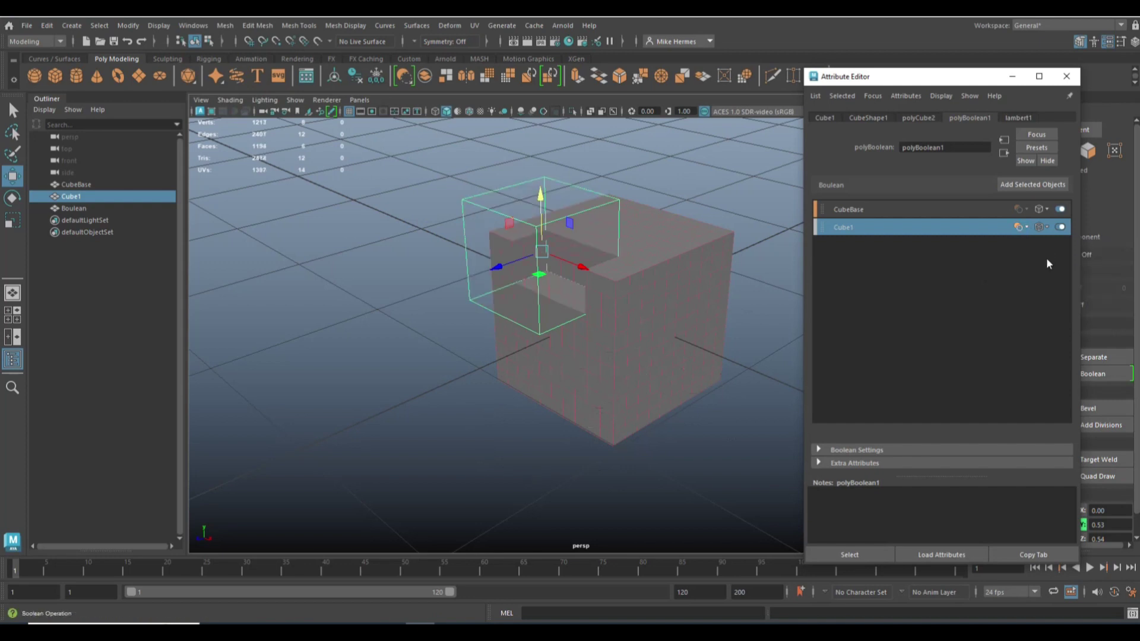
# - Create a polygon sphere scaled to 0.35 and push it into the Boulean cube's side at X 0.5
pyautogui.click(30, 77)
pyautogui.scroll(-3, 634, 337)
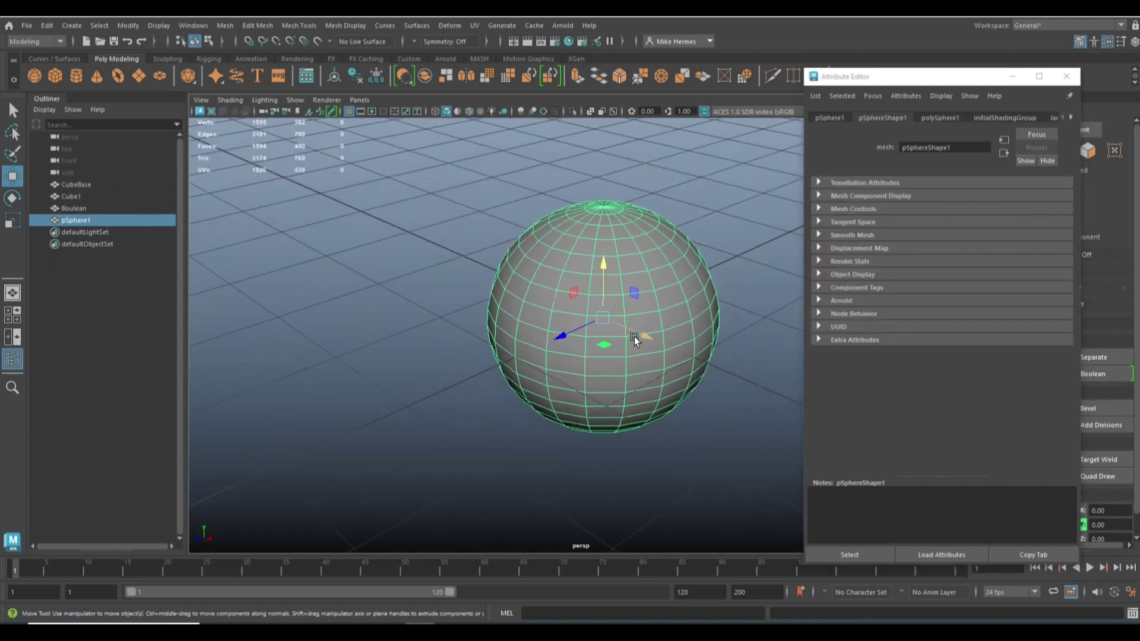
pyautogui.press('r')
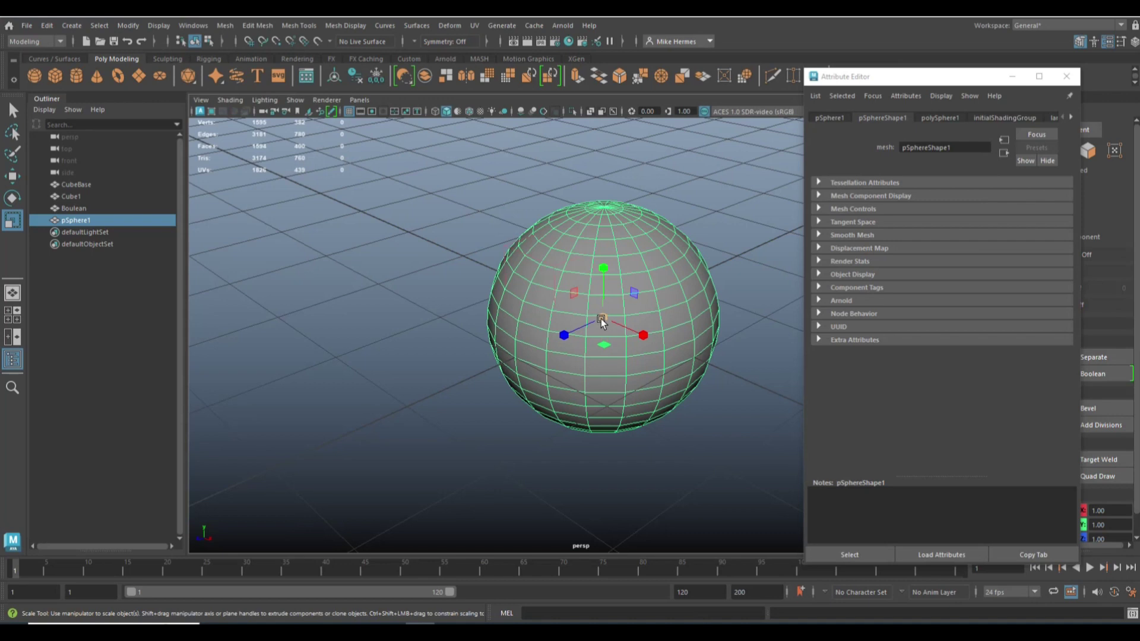
pyautogui.moveTo(603, 318); pyautogui.dragTo(472, 344)
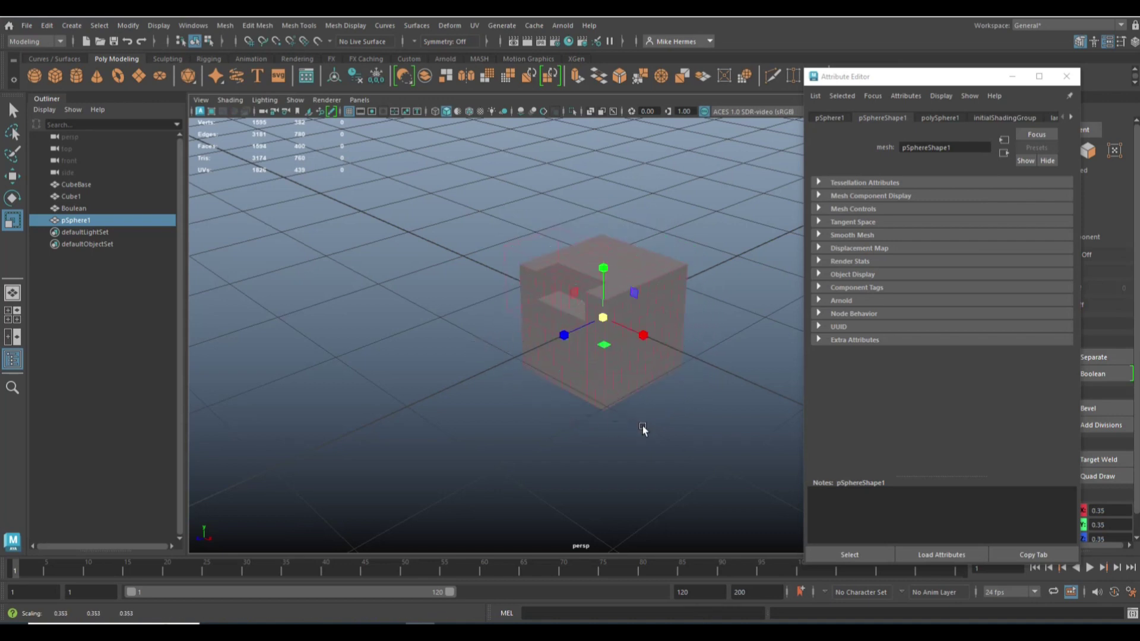
pyautogui.press('w')
pyautogui.moveTo(651, 342); pyautogui.dragTo(681, 373, button='middle')
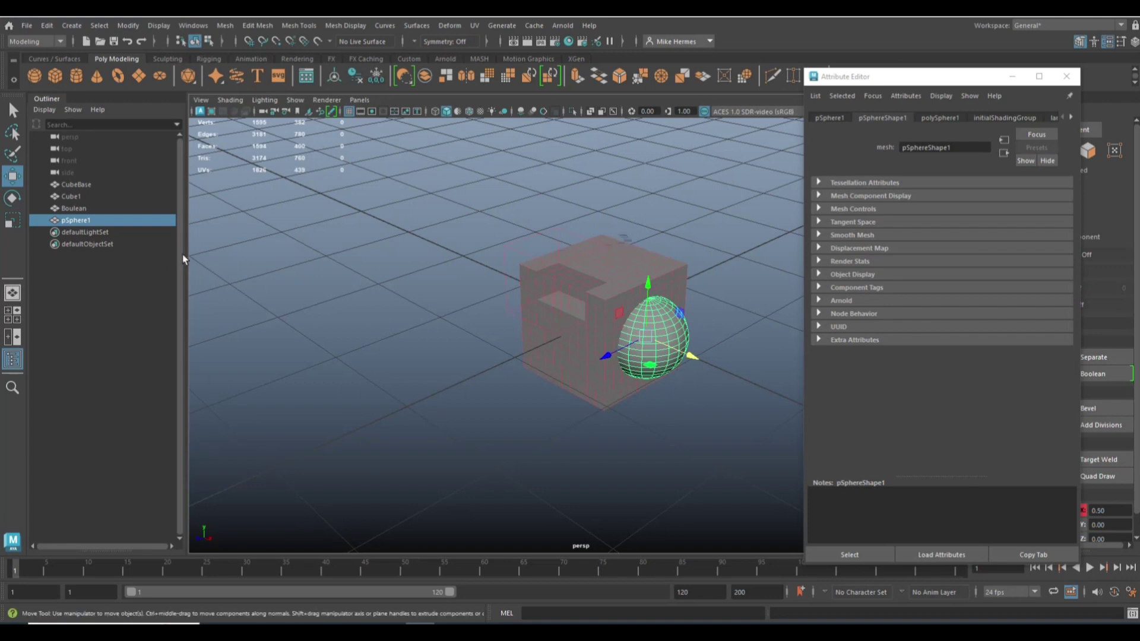
pyautogui.click(72, 209)
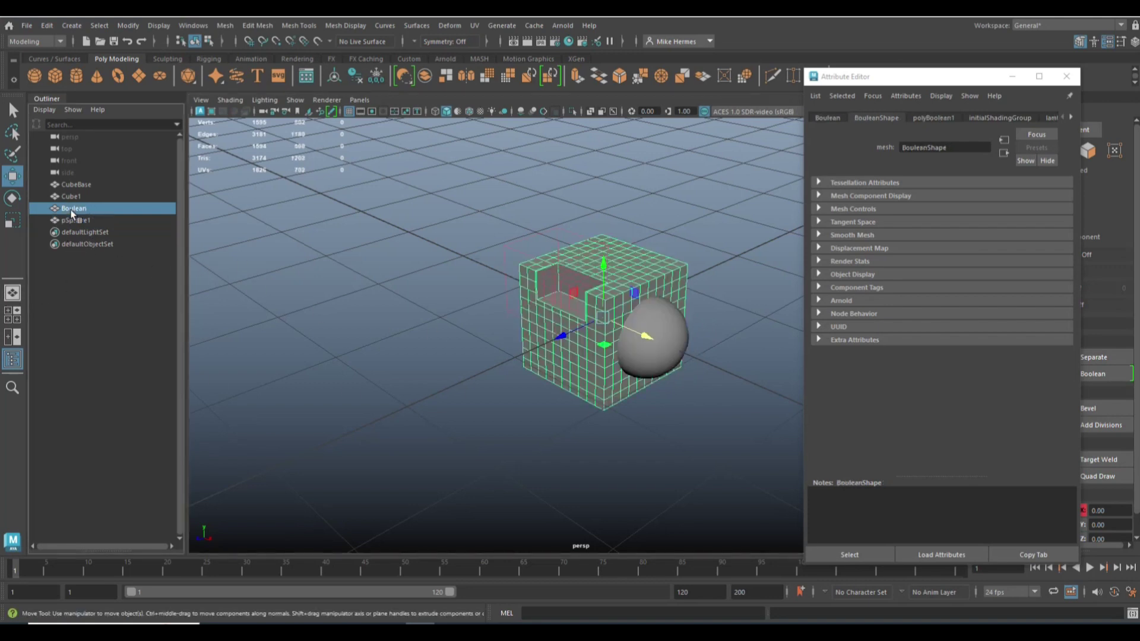
# - Add the sphere to the Boolean so it carves a rounded hollow into Boulean
pyautogui.keyDown('shift'); pyautogui.click(672, 333); pyautogui.keyUp('shift')
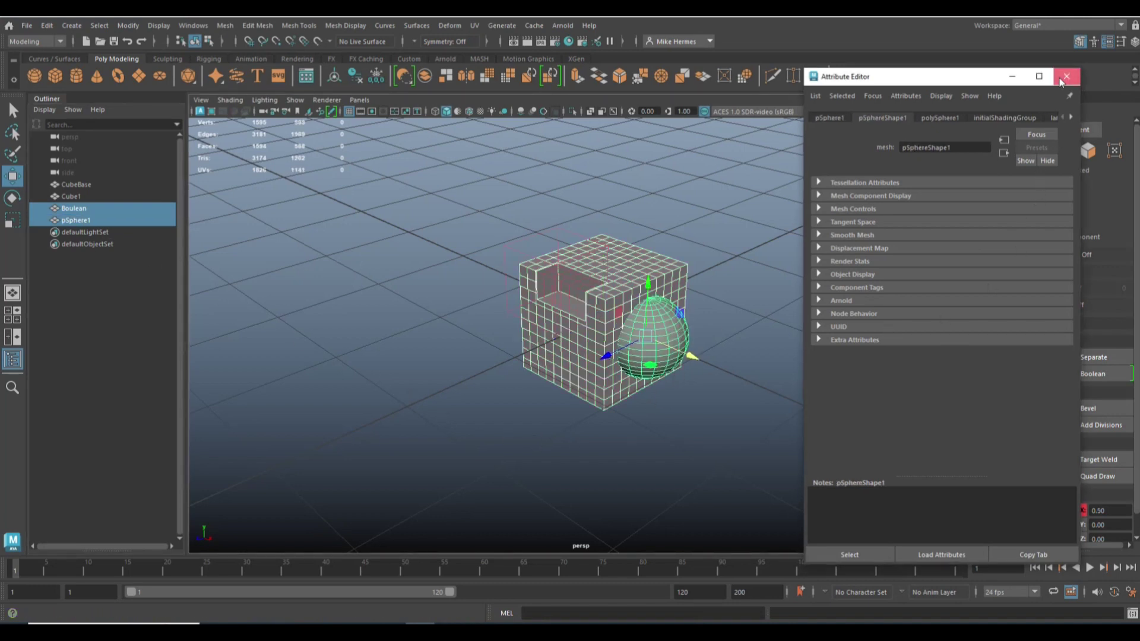
pyautogui.click(1066, 76)
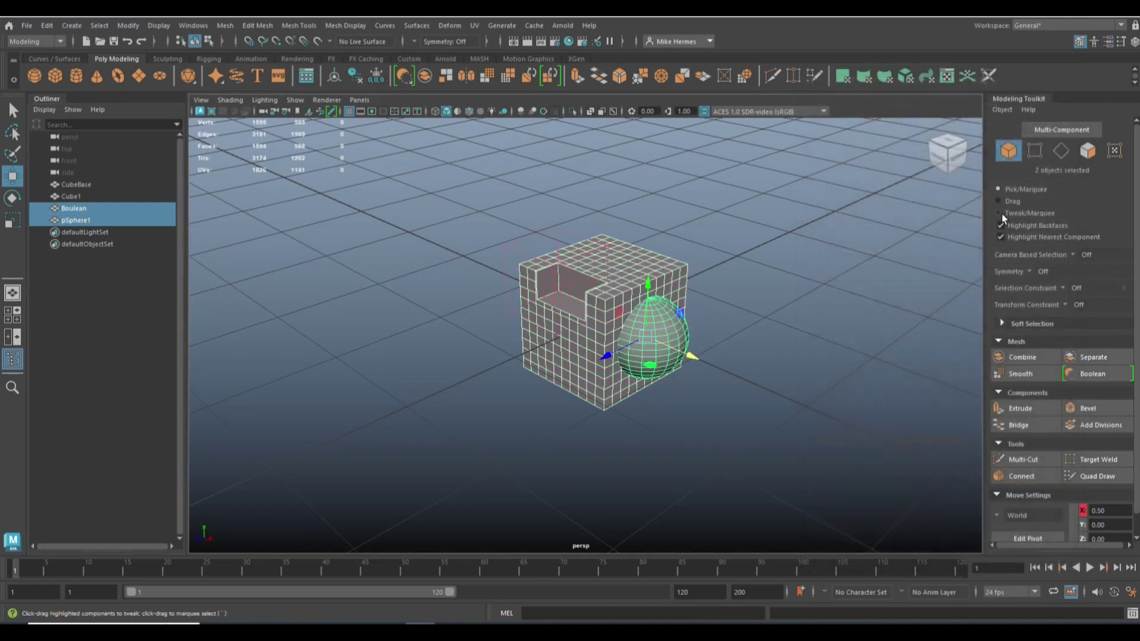
pyautogui.click(1100, 375)
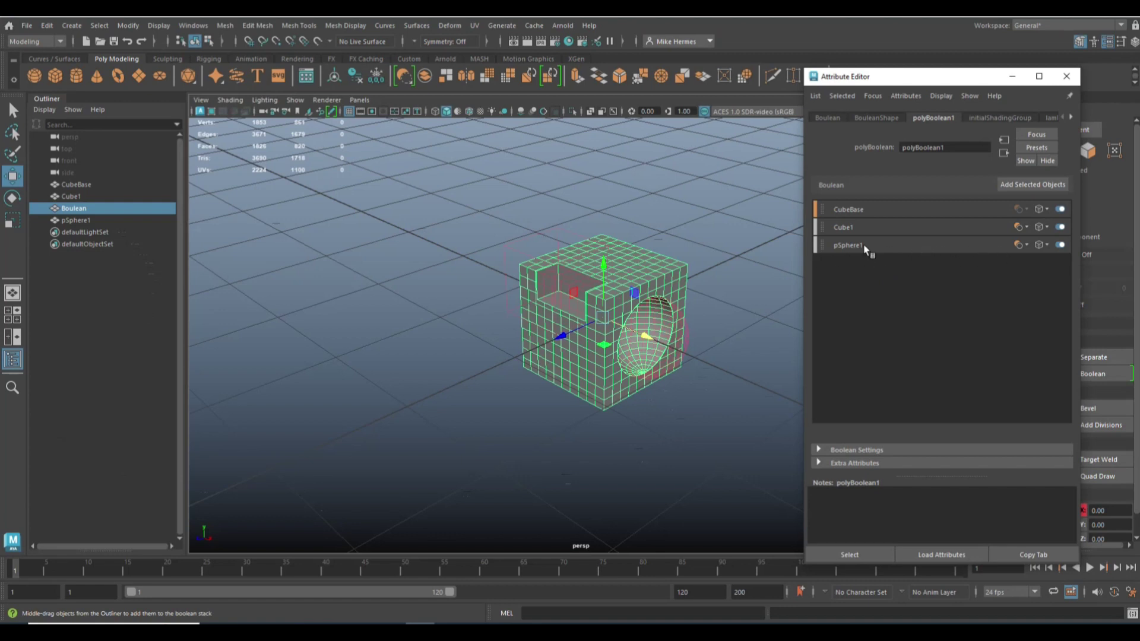
# - Rename pSphere1 to Sphere1 and nudge the sphere slightly along Y
pyautogui.click(79, 219)
pyautogui.doubleClick(94, 221)
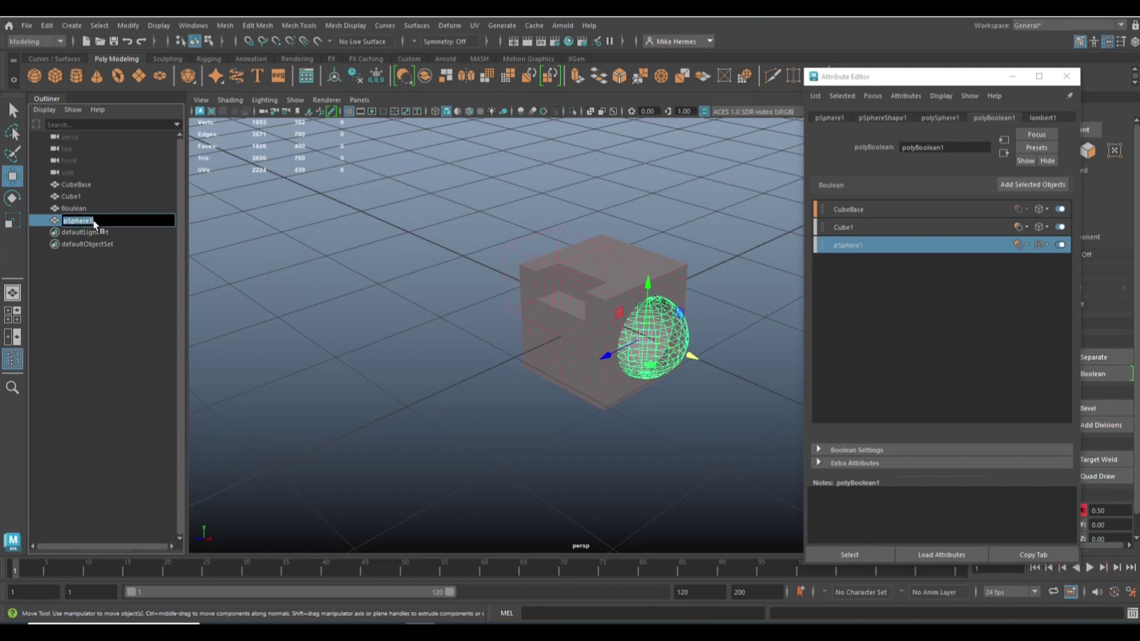
pyautogui.write('Sp')
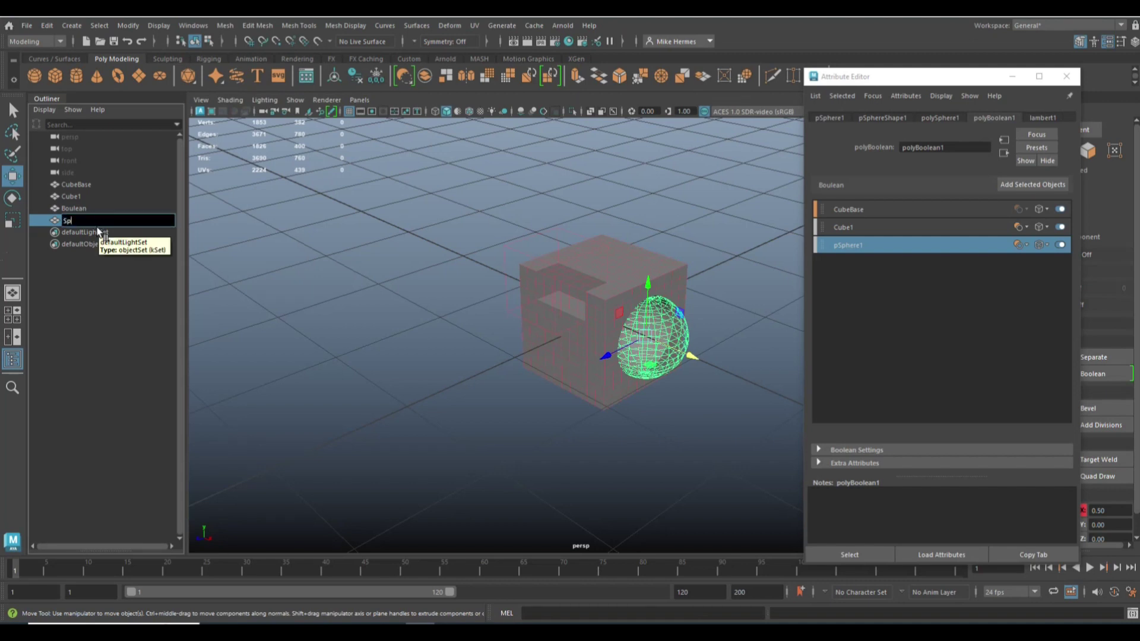
pyautogui.write('here1')
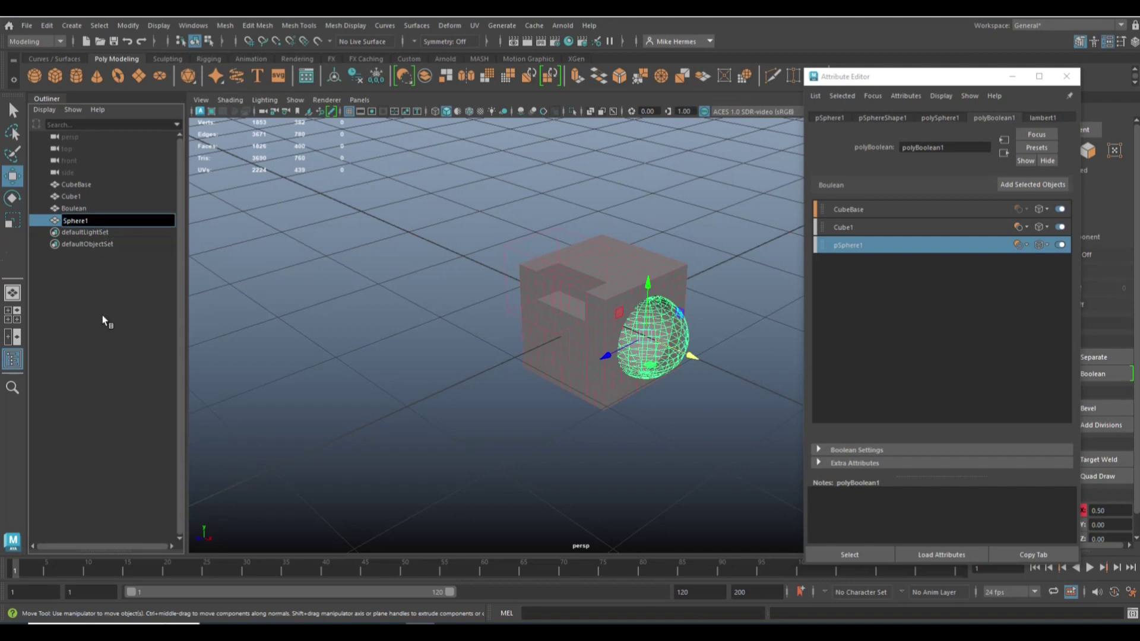
pyautogui.click(116, 318)
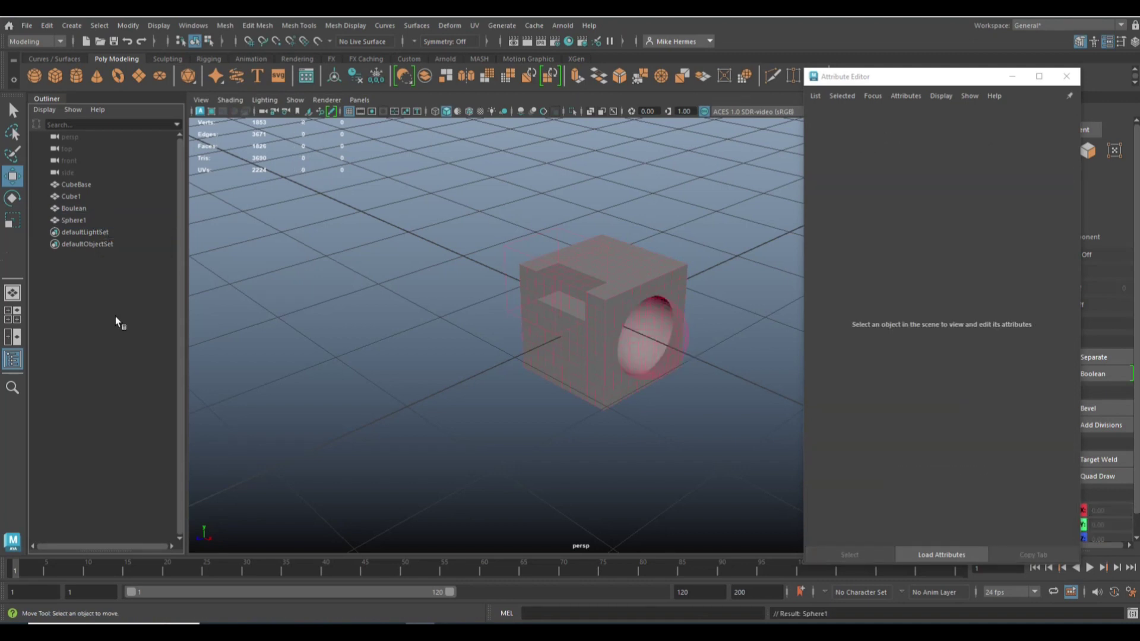
pyautogui.click(675, 350)
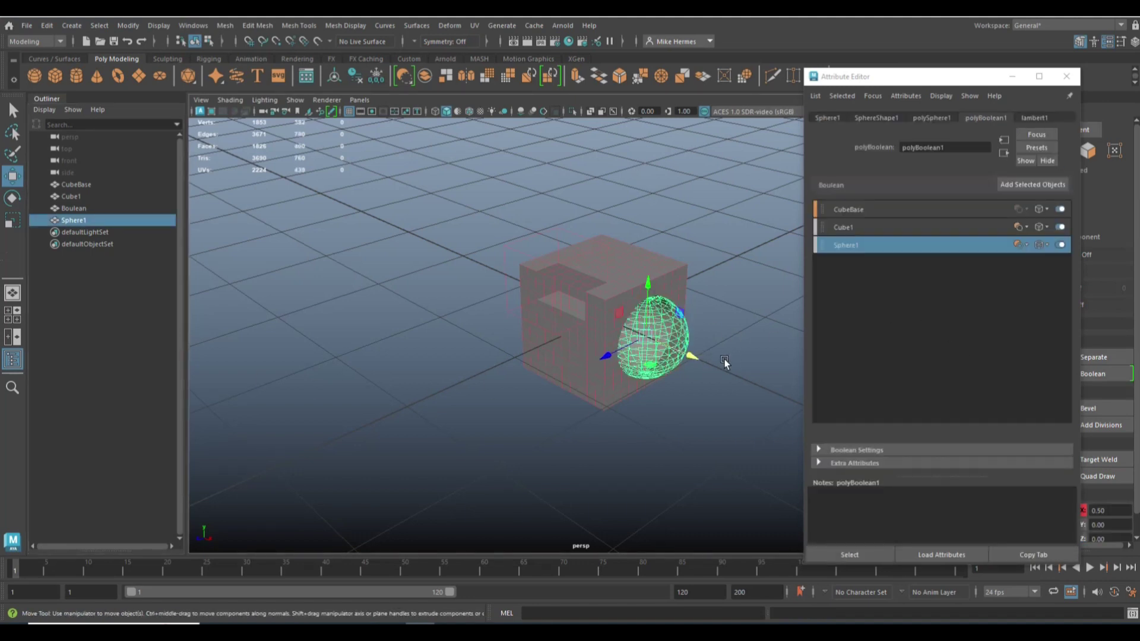
pyautogui.moveTo(648, 281)
pyautogui.mouseDown()
pyautogui.moveTo(649, 214)
pyautogui.moveTo(649, 276)
pyautogui.moveTo(662, 287)
pyautogui.mouseUp()
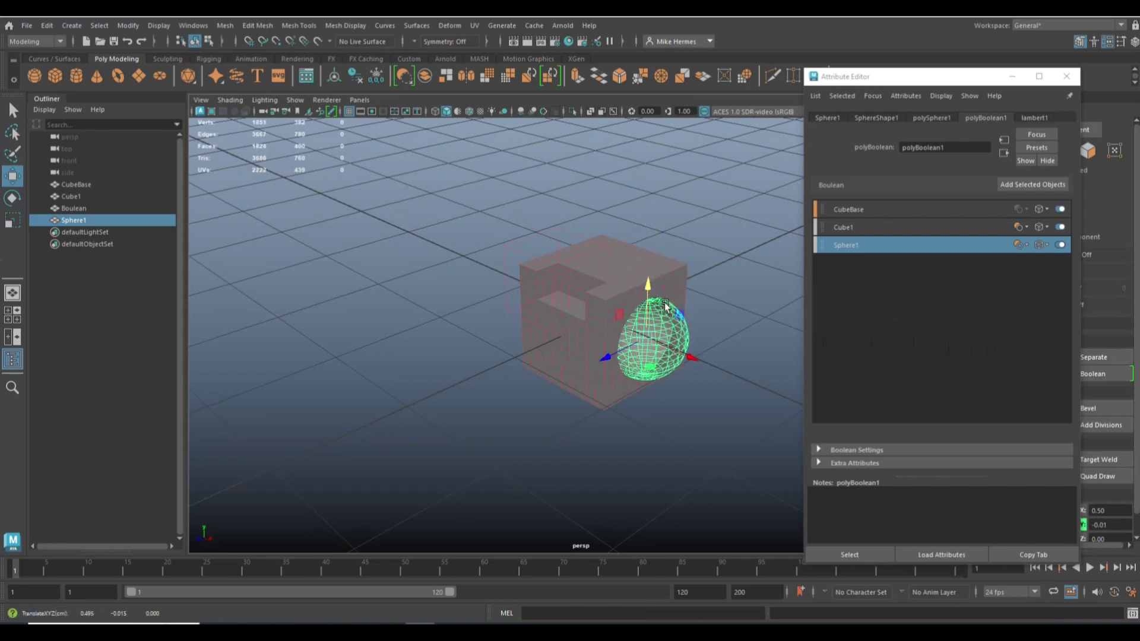
# - Duplicate Boulean as Boulean1 and move the copy to X -2.58, framing it in view
pyautogui.click(1012, 76)
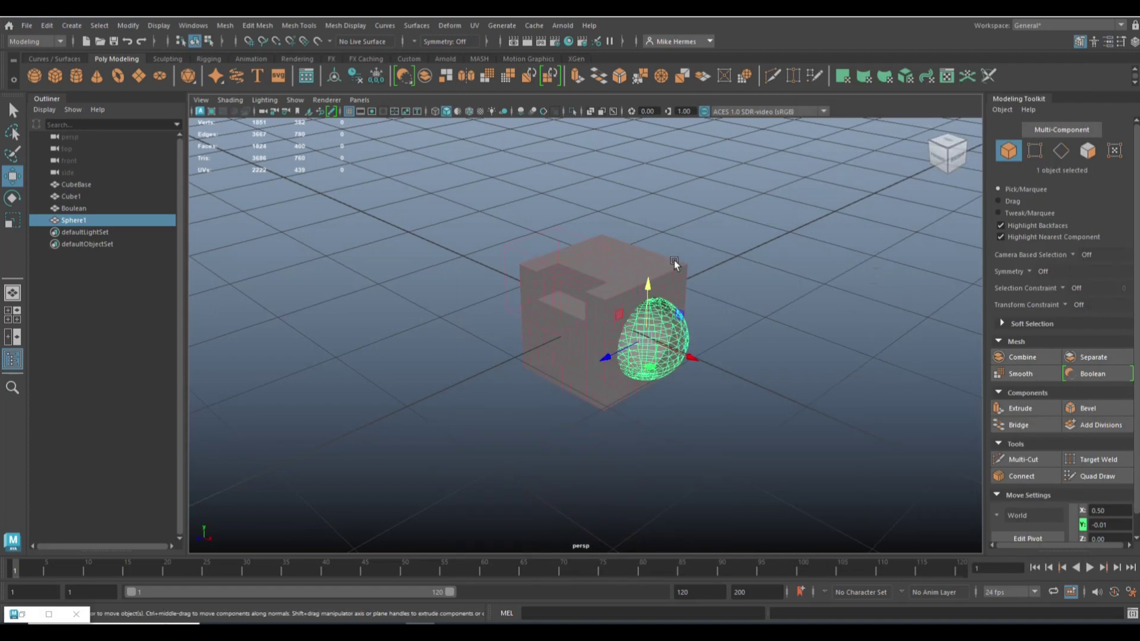
pyautogui.click(84, 209)
pyautogui.scroll(3, 535, 397)
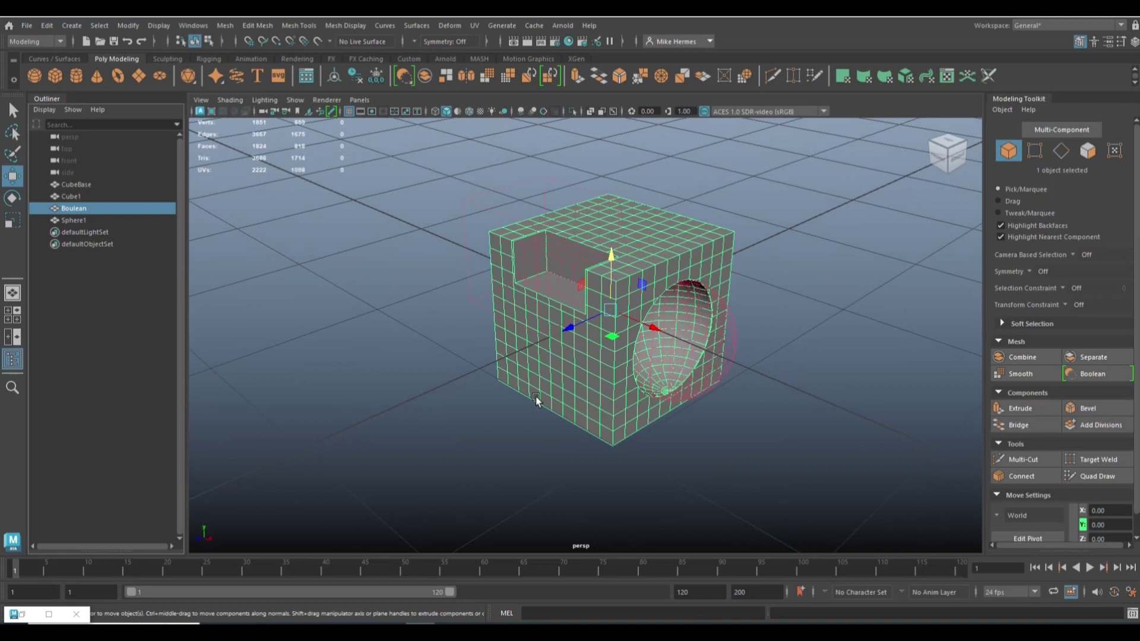
pyautogui.scroll(-3, 536, 396)
pyautogui.hotkey('ctrl', 'd')
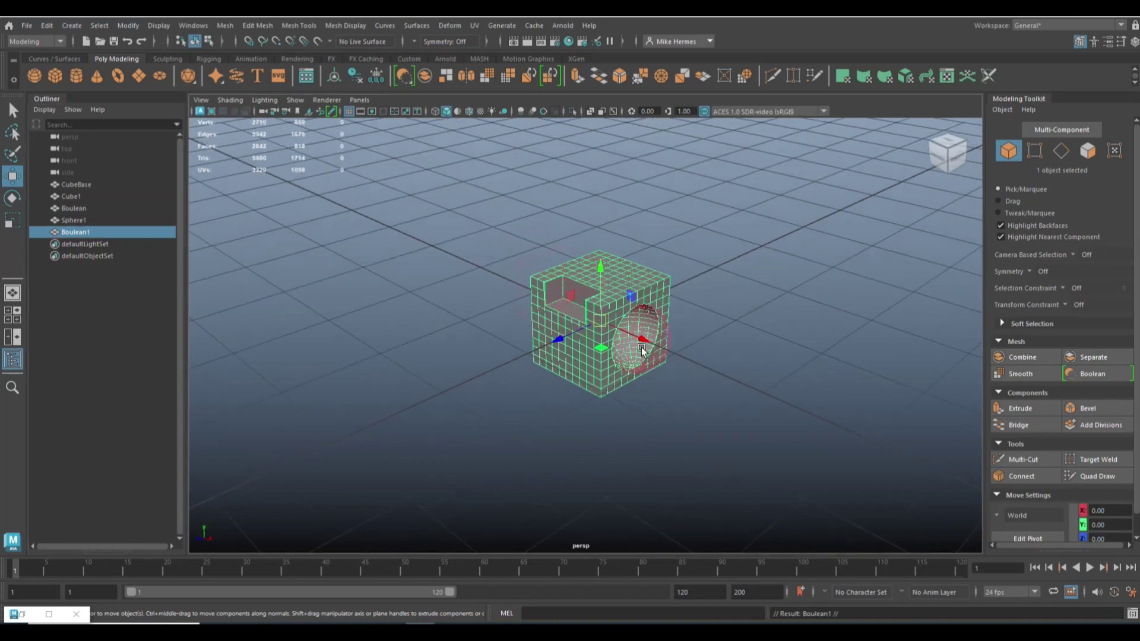
pyautogui.moveTo(646, 343); pyautogui.dragTo(466, 300)
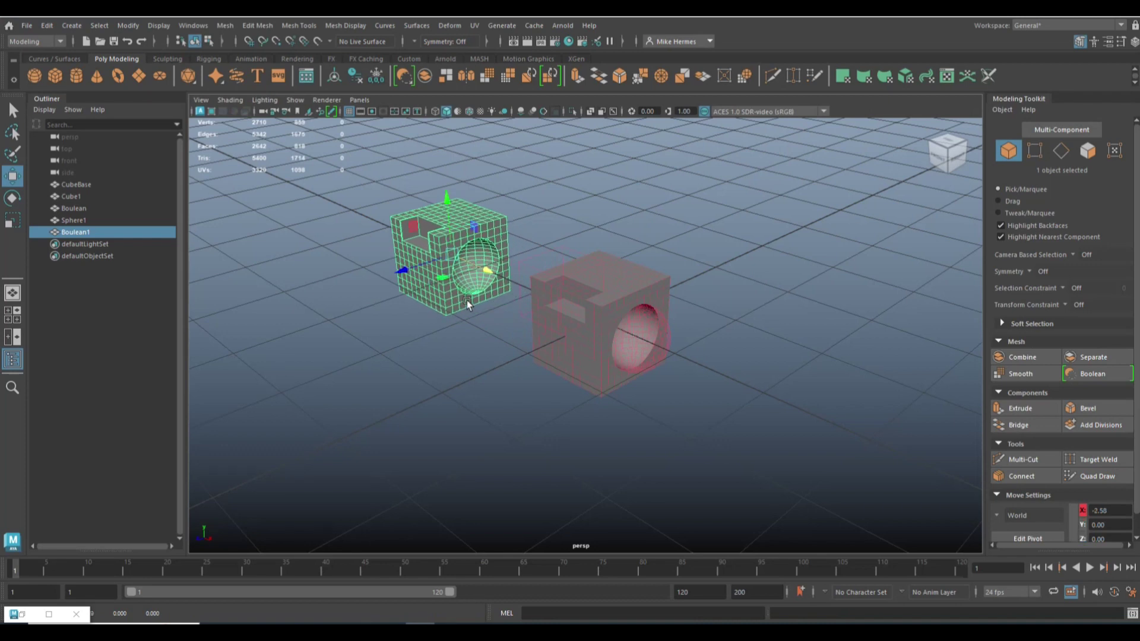
pyautogui.press('f')
pyautogui.scroll(-2, 712, 393)
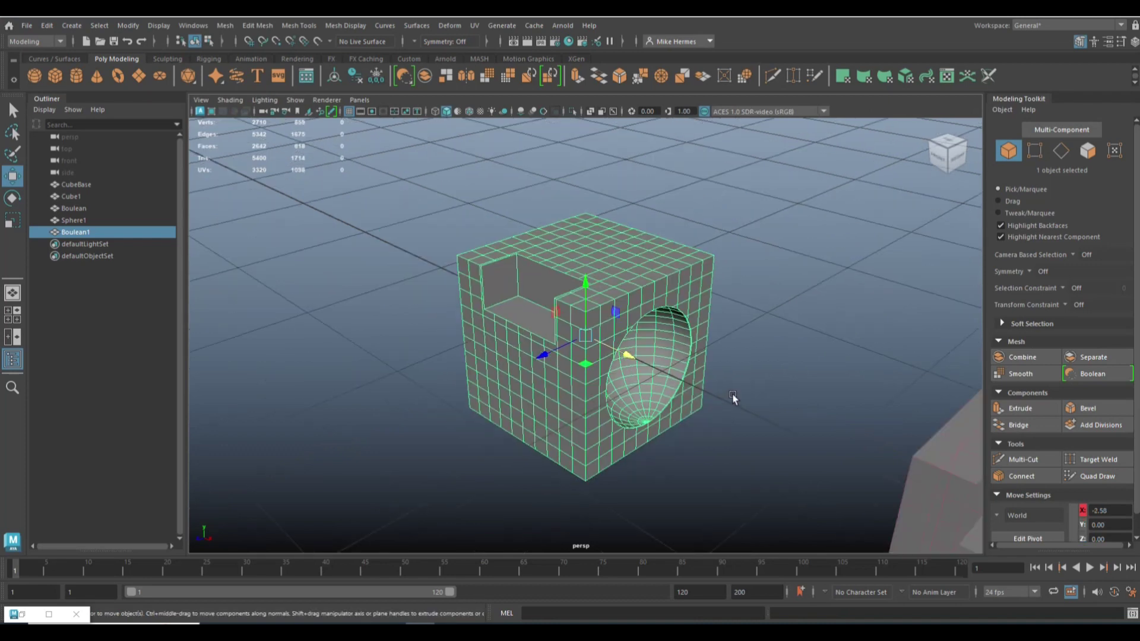
pyautogui.scroll(2, 735, 393)
pyautogui.scroll(-2, 735, 393)
pyautogui.keyDown('alt'); pyautogui.moveTo(576, 451); pyautogui.dragTo(501, 418); pyautogui.keyUp('alt')
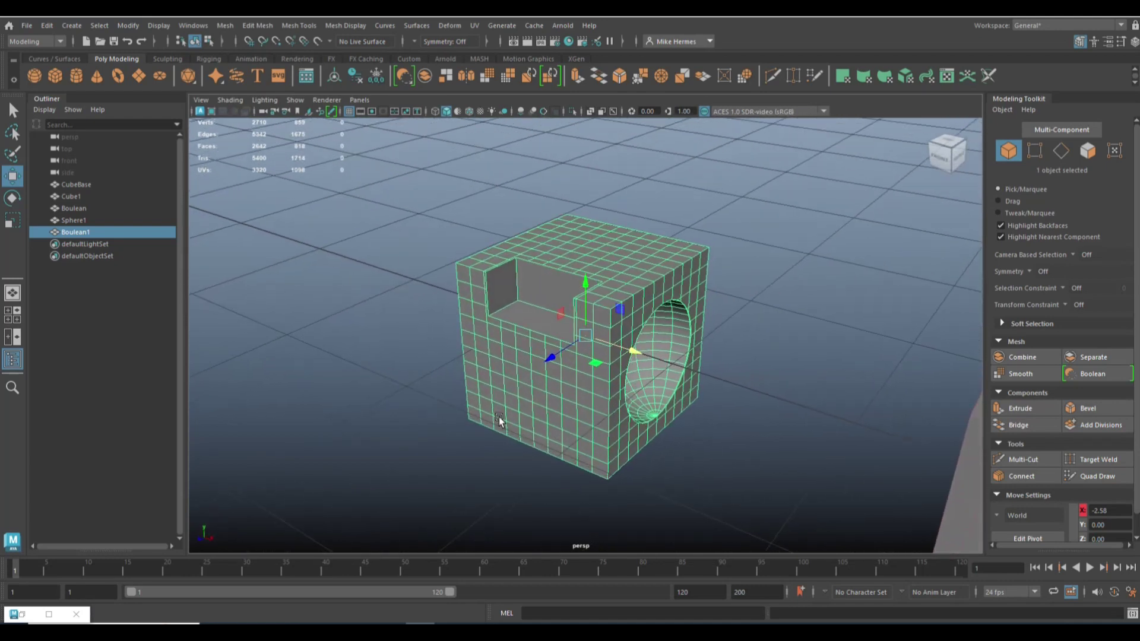
pyautogui.keyDown('alt'); pyautogui.moveTo(501, 418); pyautogui.dragTo(401, 435, button='right'); pyautogui.keyUp('alt')
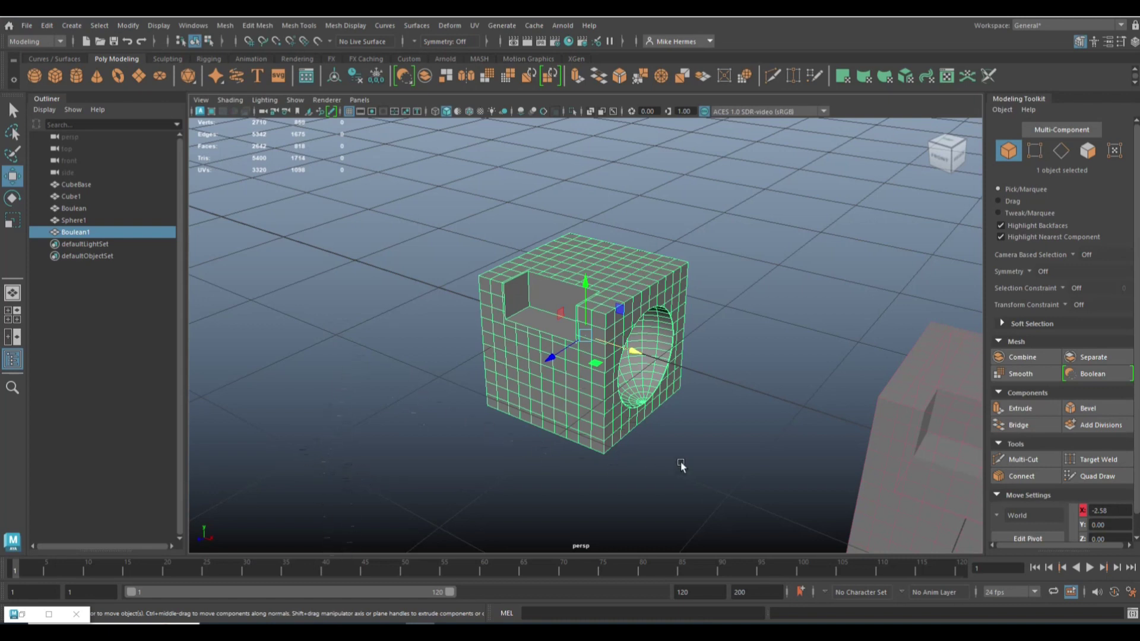
# - Freeze transformations, delete history, and retopologize the copy with reset settings and target face count 3000
pyautogui.click(374, 81)
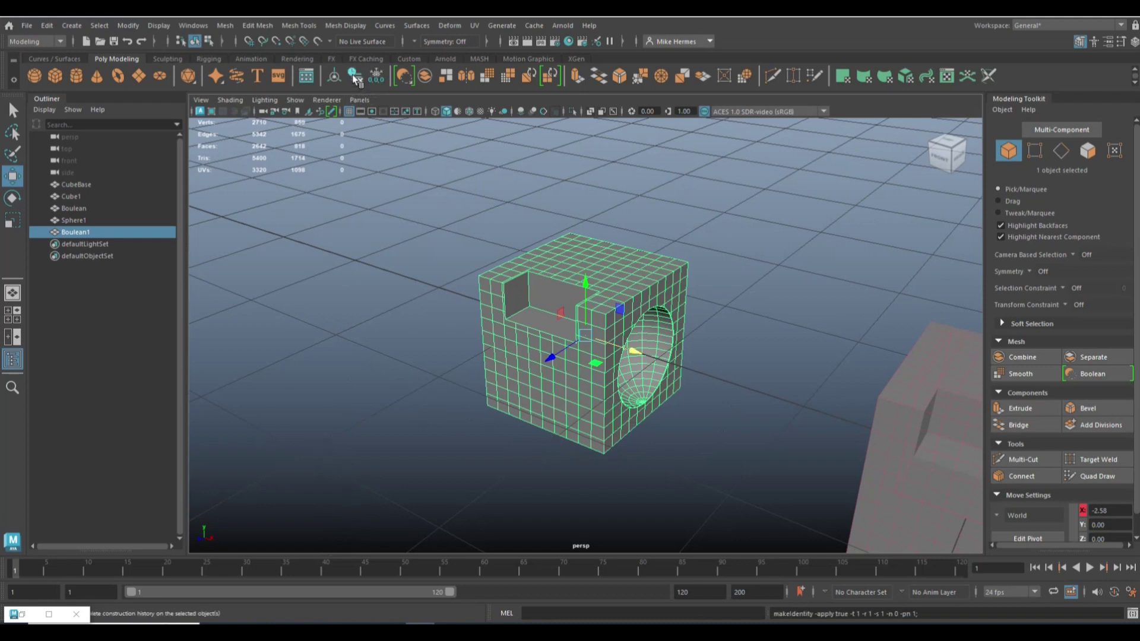
pyautogui.click(356, 81)
pyautogui.click(225, 26)
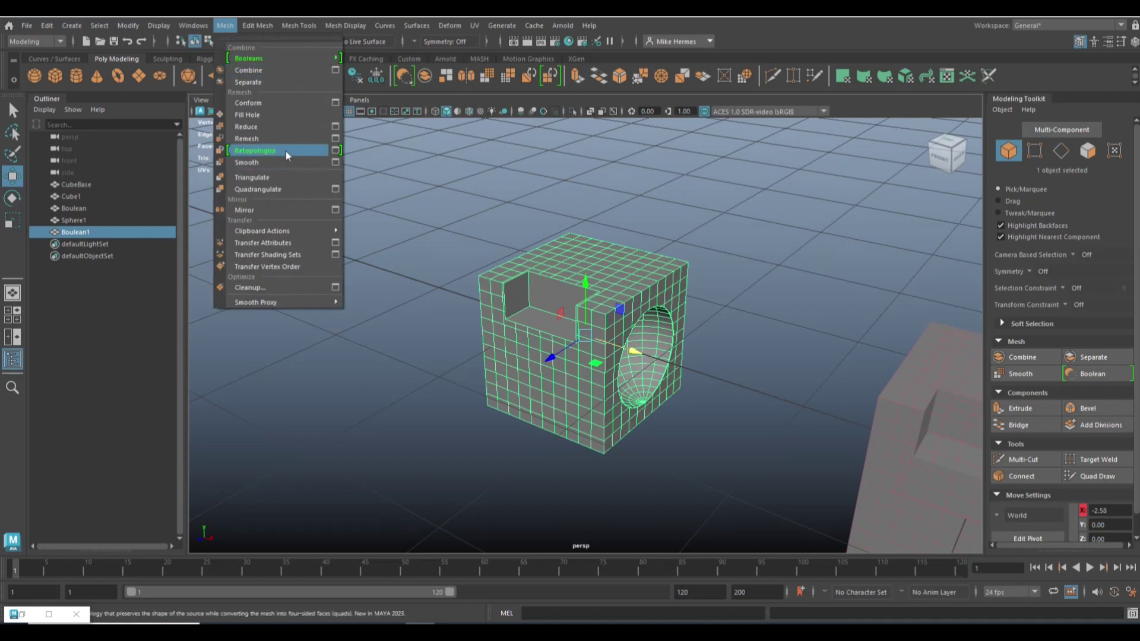
pyautogui.click(335, 150)
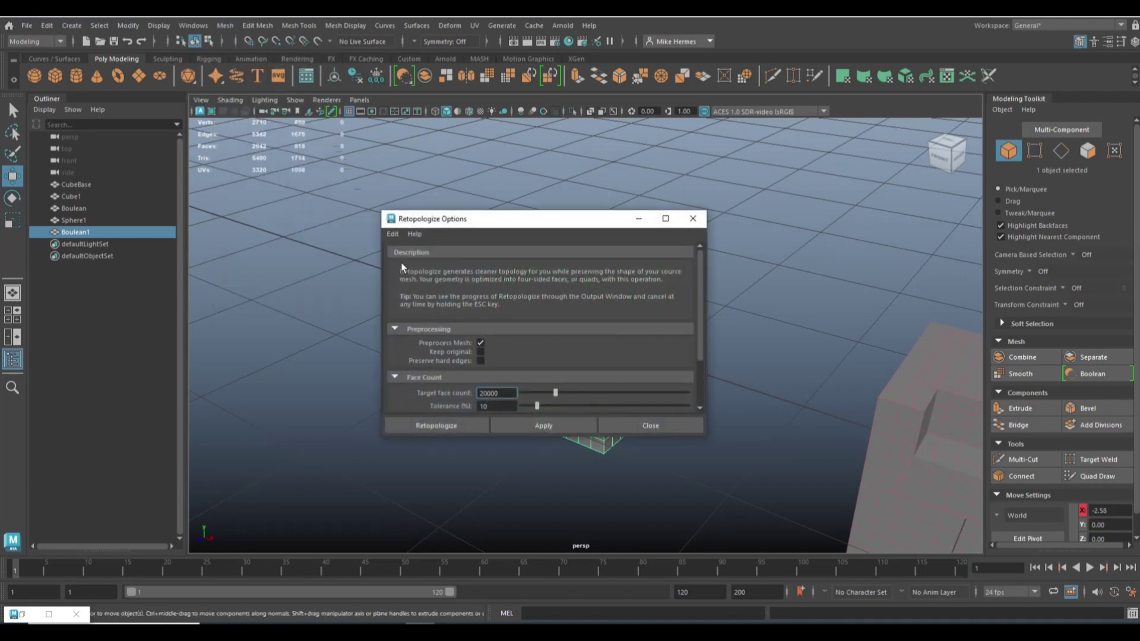
pyautogui.click(392, 234)
pyautogui.click(418, 260)
pyautogui.scroll(-3, 599, 376)
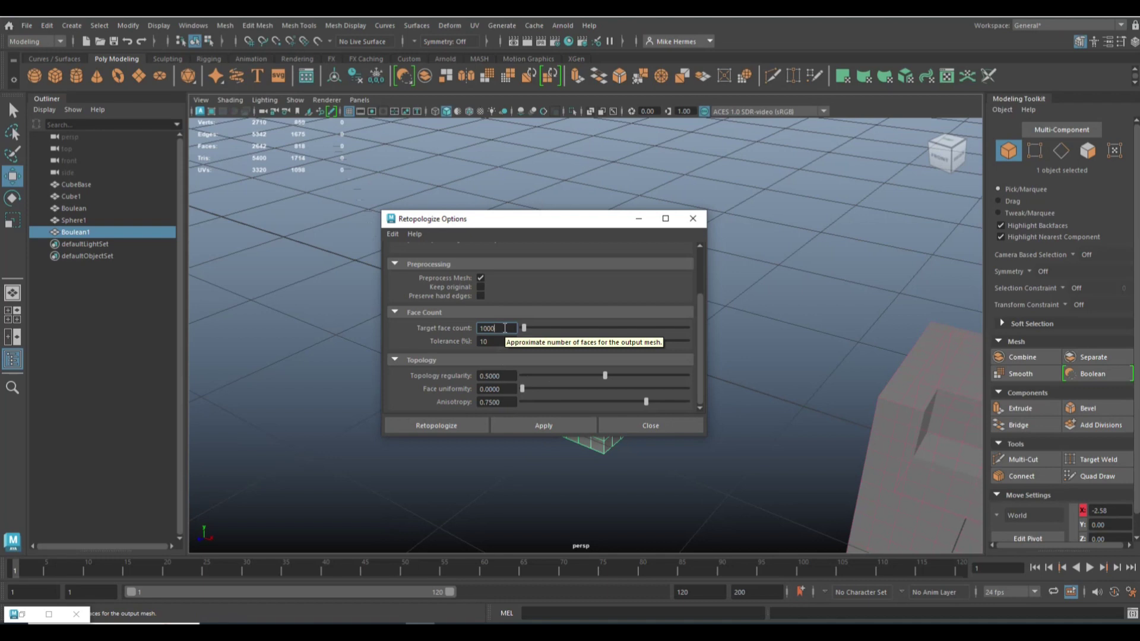
pyautogui.moveTo(504, 327); pyautogui.dragTo(466, 330)
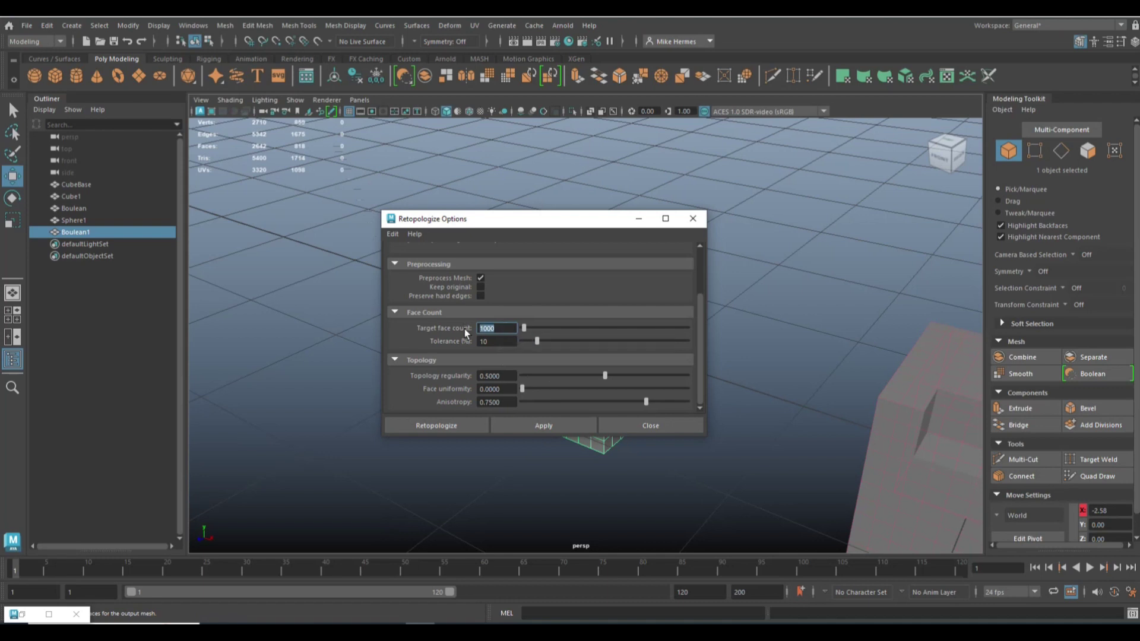
pyautogui.write('3')
pyautogui.click(454, 427)
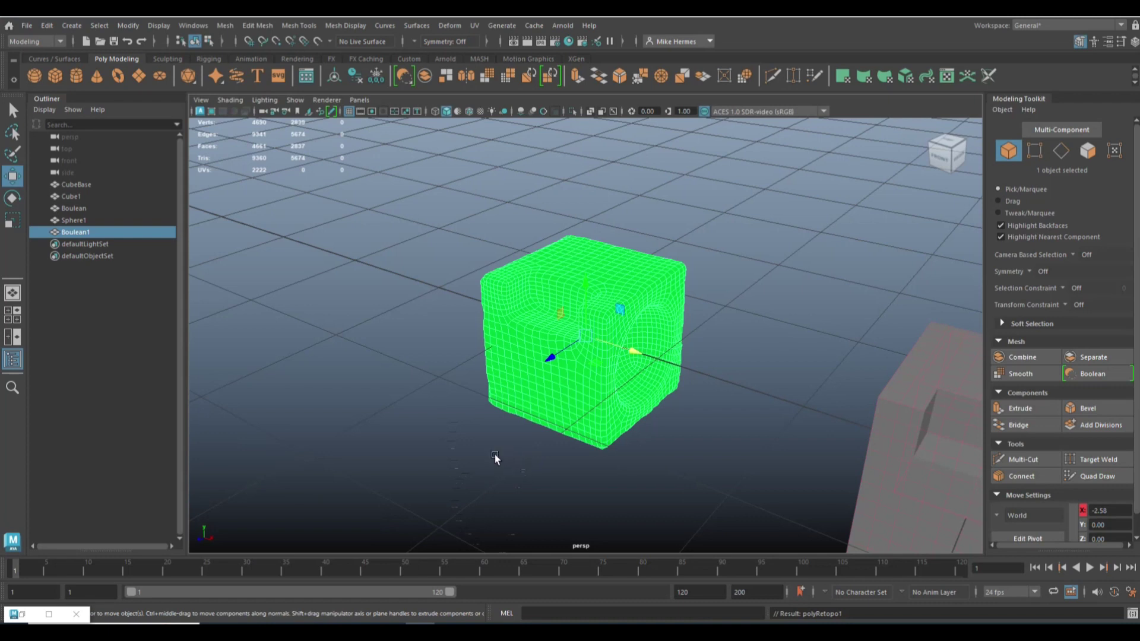
# - Tumble the view slightly to inspect the finished all-quad retopologized Boolean1 copy
pyautogui.keyDown('alt'); pyautogui.moveTo(486, 448); pyautogui.dragTo(439, 448); pyautogui.keyUp('alt')
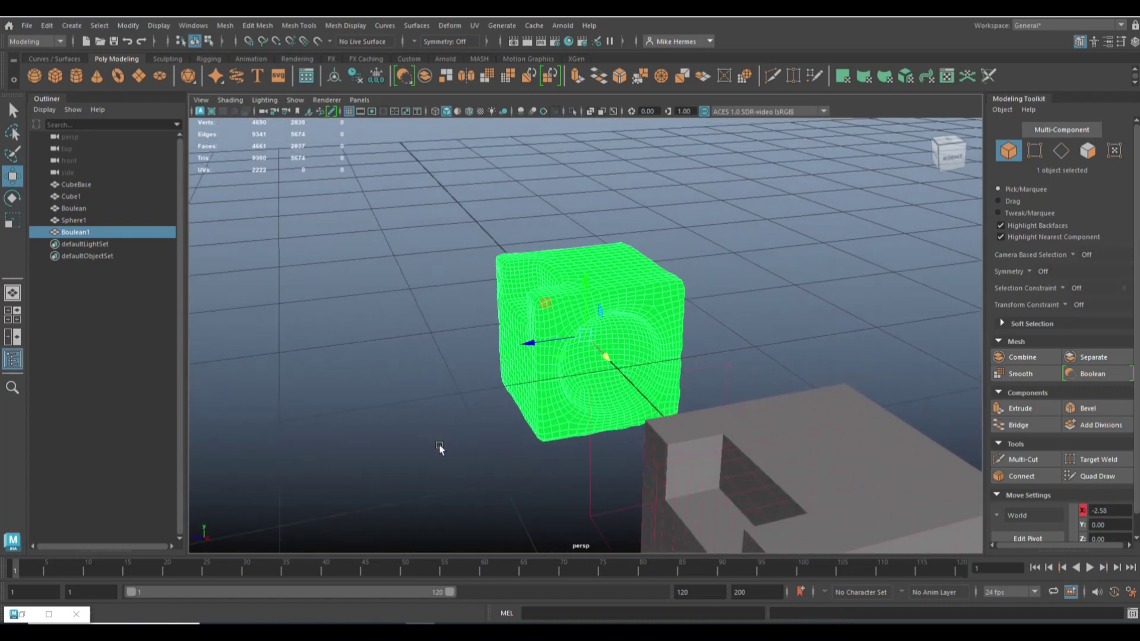
# - Assign the existing lambert1 material to the retopologized cube, then view it from below
pyautogui.rightClick(640, 284)
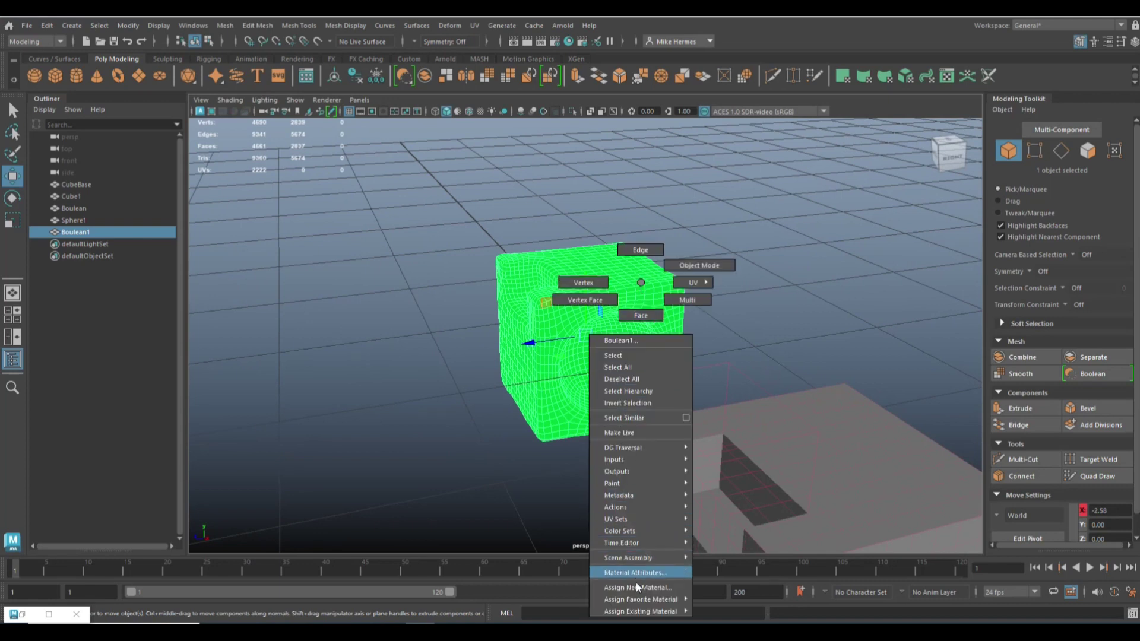
pyautogui.moveTo(650, 610)
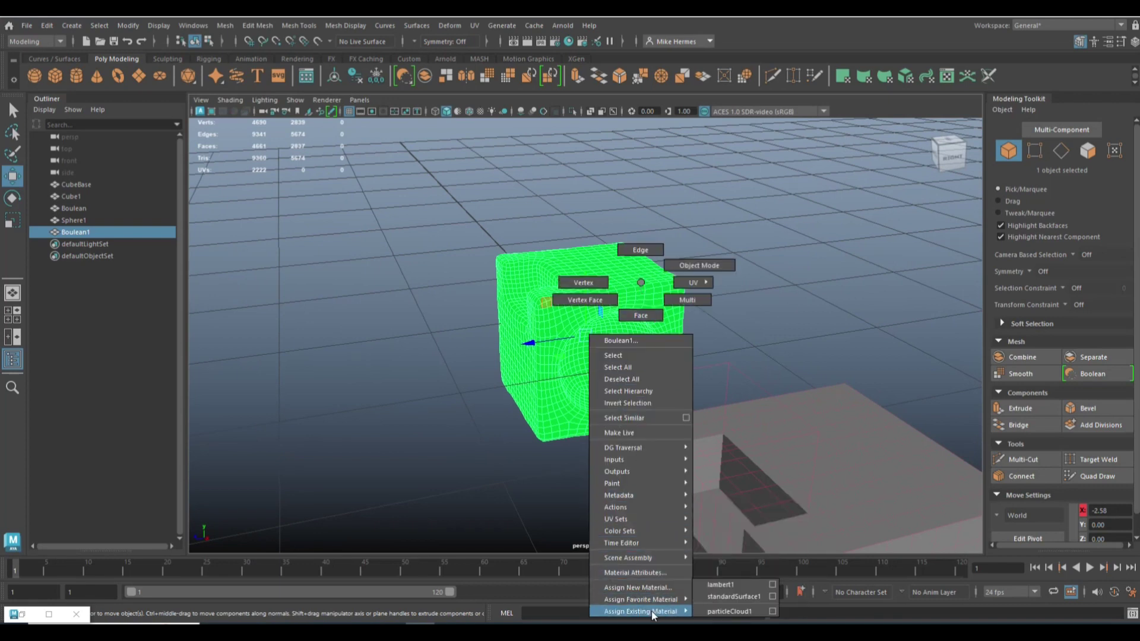
pyautogui.click(732, 587)
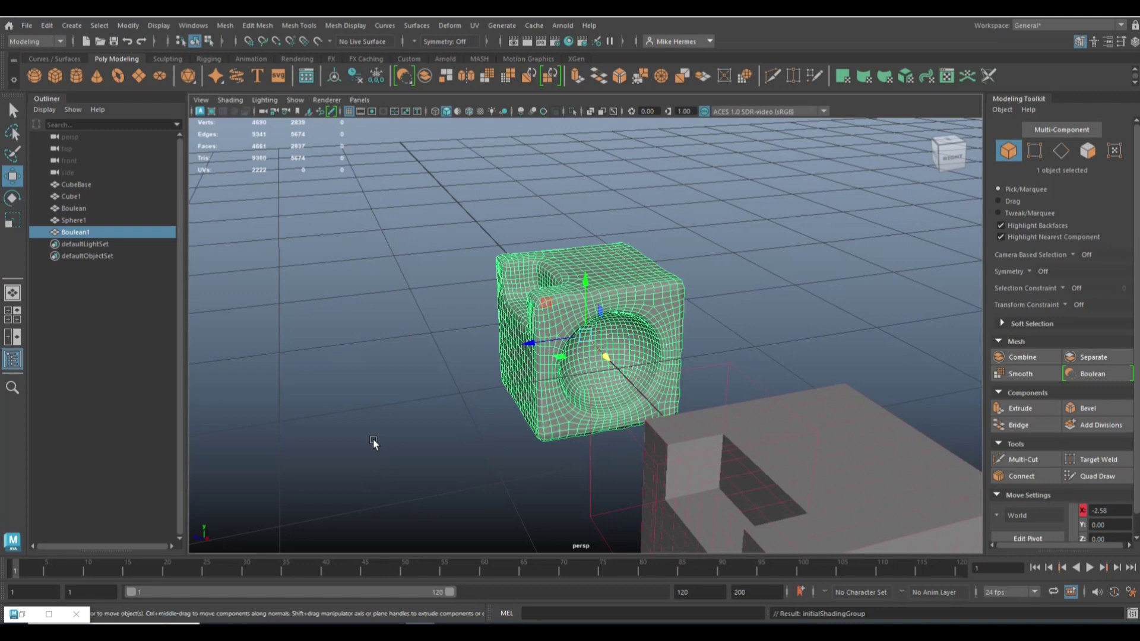
pyautogui.keyDown('alt'); pyautogui.moveTo(387, 450); pyautogui.dragTo(547, 475); pyautogui.keyUp('alt')
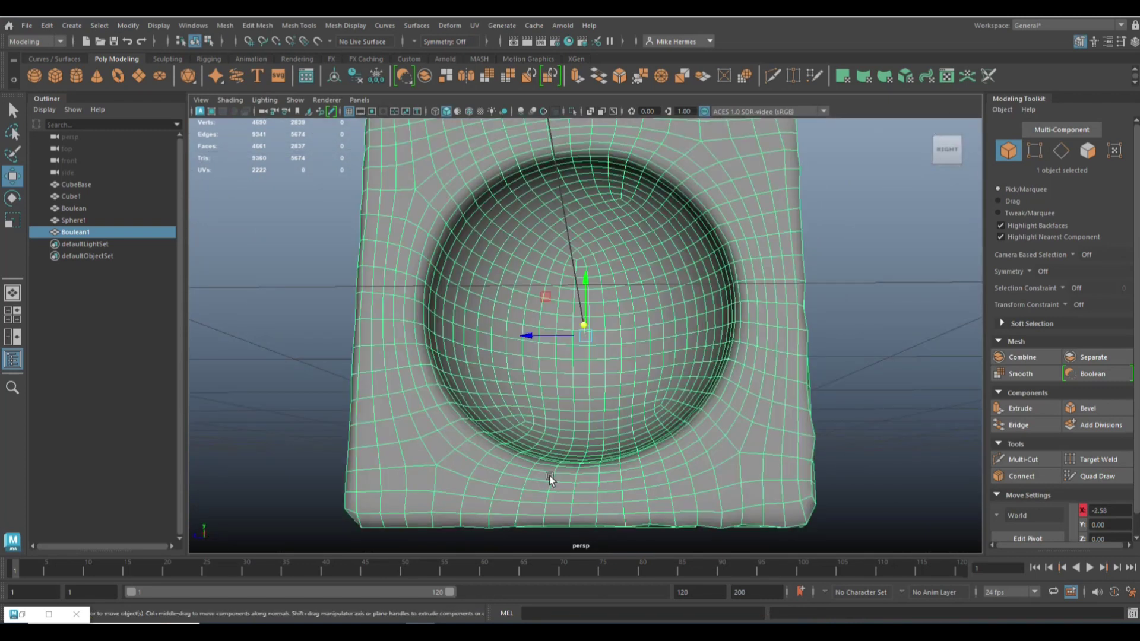
# - Zoom and orbit to a three-quarter view to inspect the retopologized hole and notch
pyautogui.scroll(2, 550, 475)
pyautogui.scroll(-2, 564, 473)
pyautogui.keyDown('alt'); pyautogui.moveTo(553, 476); pyautogui.dragTo(633, 544); pyautogui.keyUp('alt')
pyautogui.scroll(-5, 634, 544)
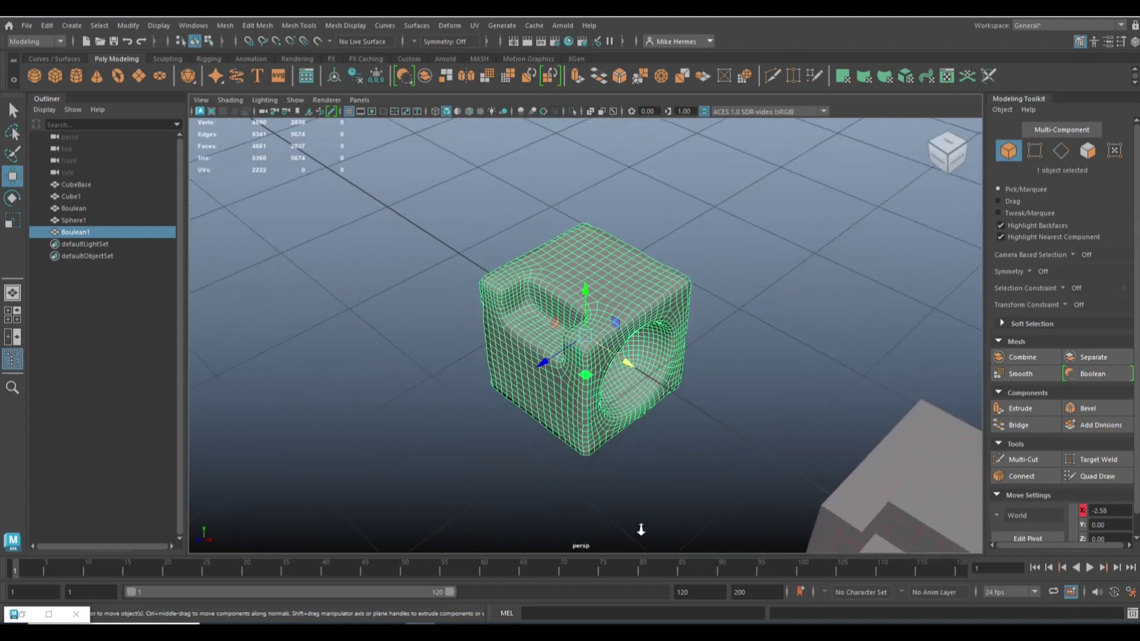
pyautogui.scroll(3, 641, 531)
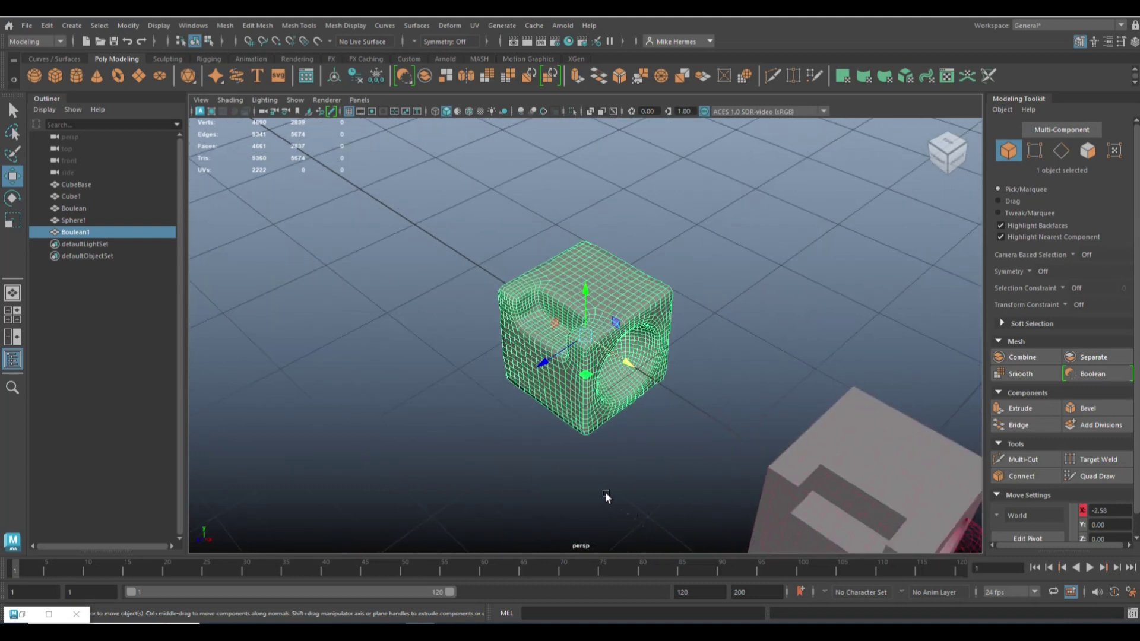
# - Move the quad cube along X to -1.71, beside the original notched cube
pyautogui.keyDown('alt'); pyautogui.moveTo(605, 492); pyautogui.dragTo(515, 439); pyautogui.keyUp('alt')
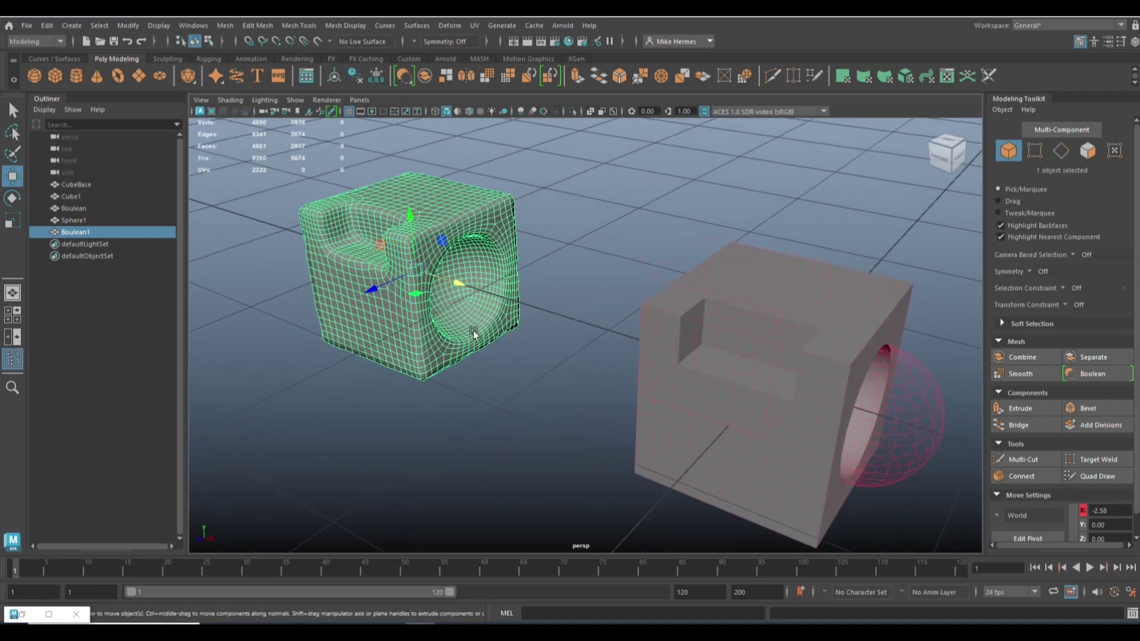
pyautogui.moveTo(458, 287); pyautogui.dragTo(558, 316)
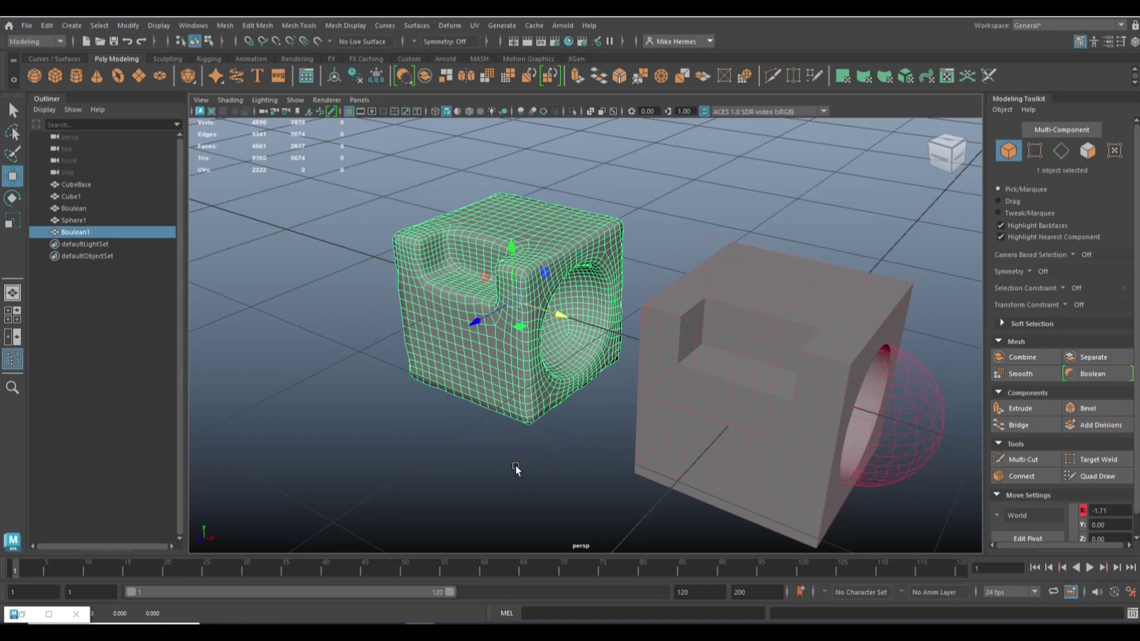
pyautogui.keyDown('alt'); pyautogui.moveTo(515, 469); pyautogui.dragTo(443, 453); pyautogui.keyUp('alt')
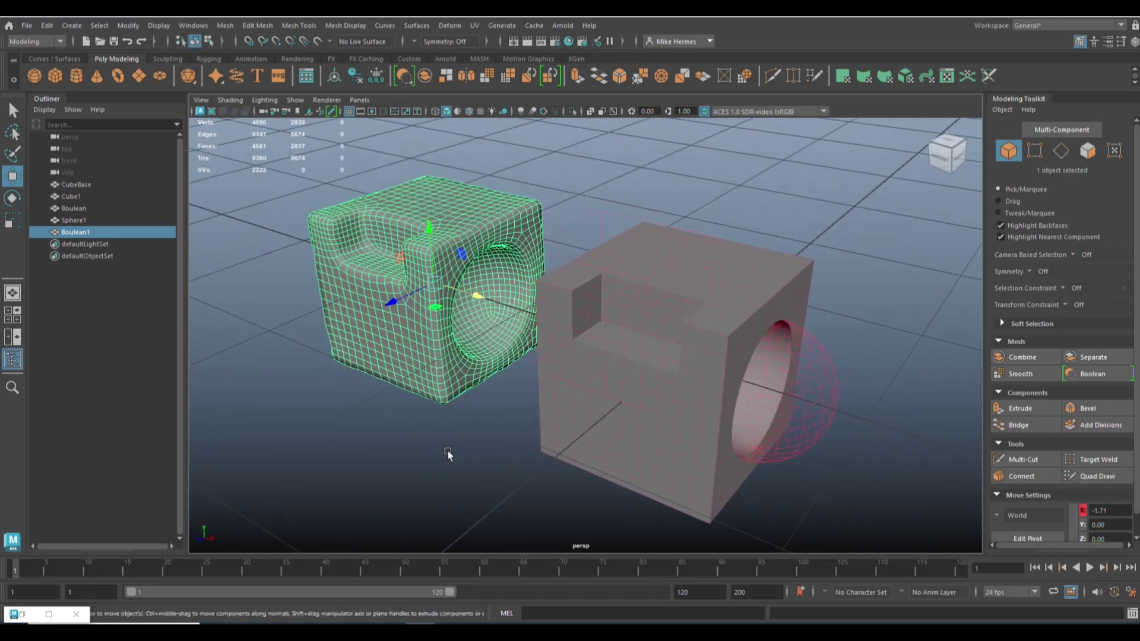